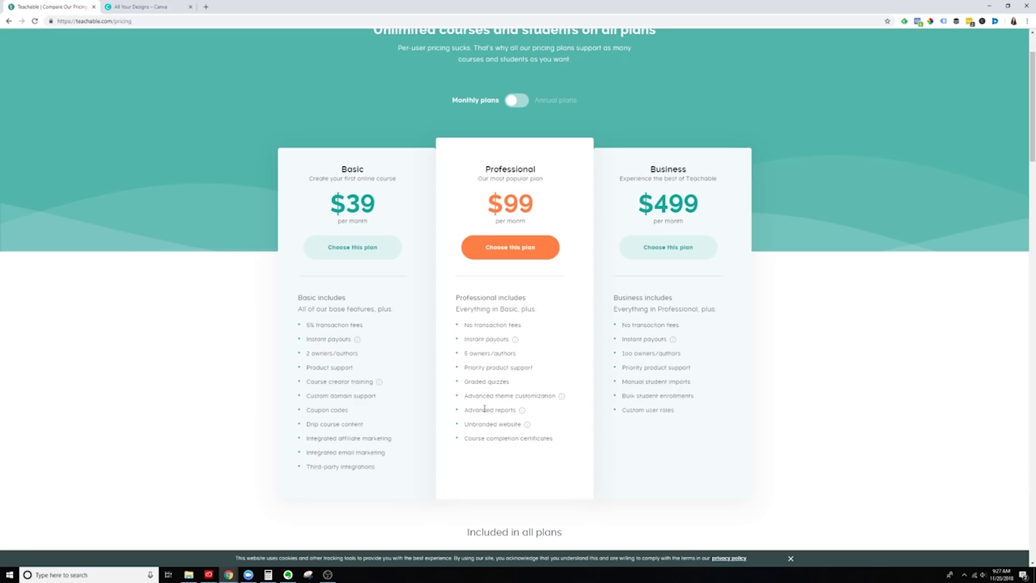
# Open Teachable's full plan comparison and examine the fees, support and features of the Free, Basic, Professional and Business plans
pyautogui.scroll(-3, 561, 407)
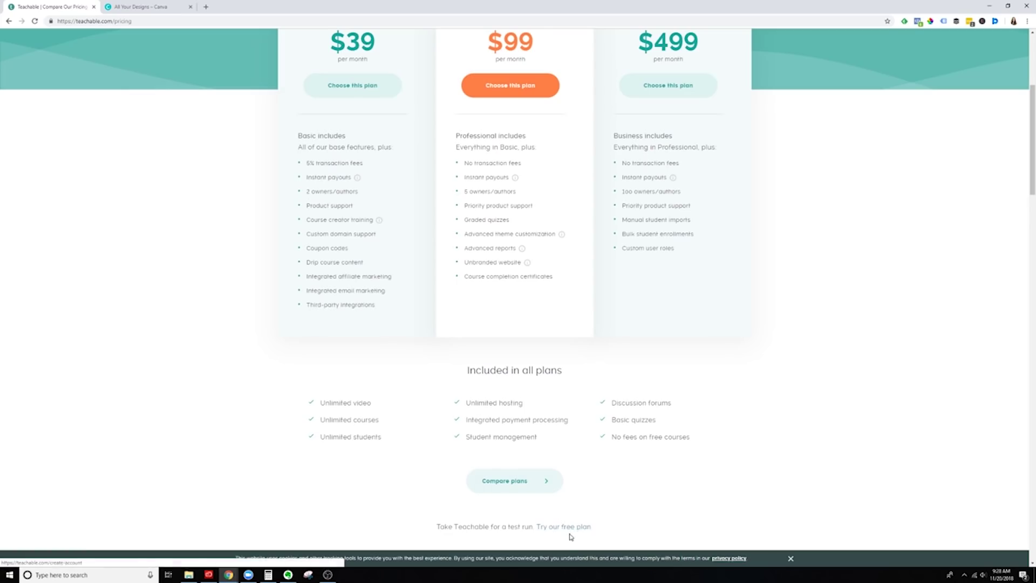
pyautogui.click(548, 480)
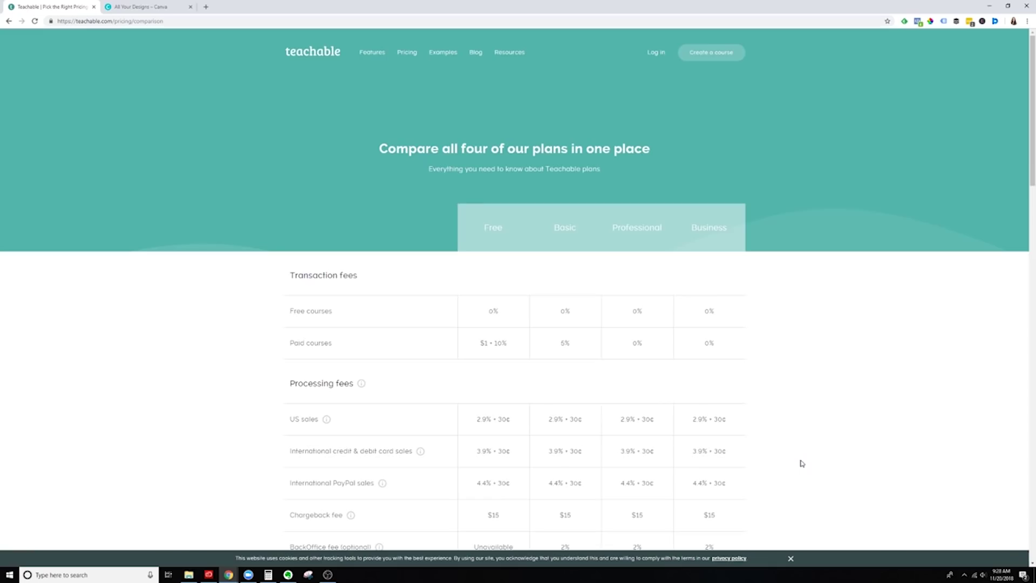
pyautogui.scroll(-2, 802, 463)
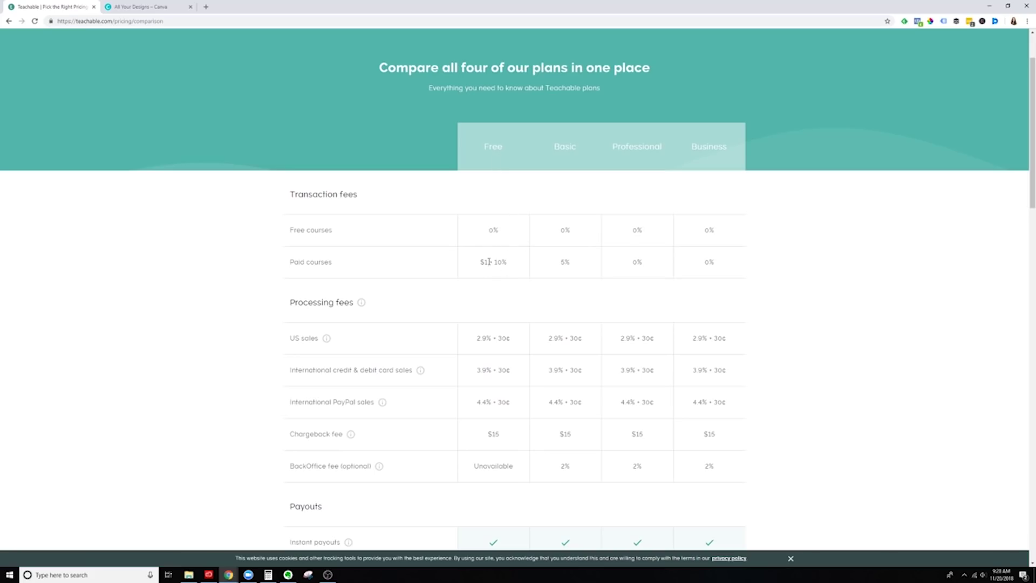
pyautogui.scroll(-8, 512, 282)
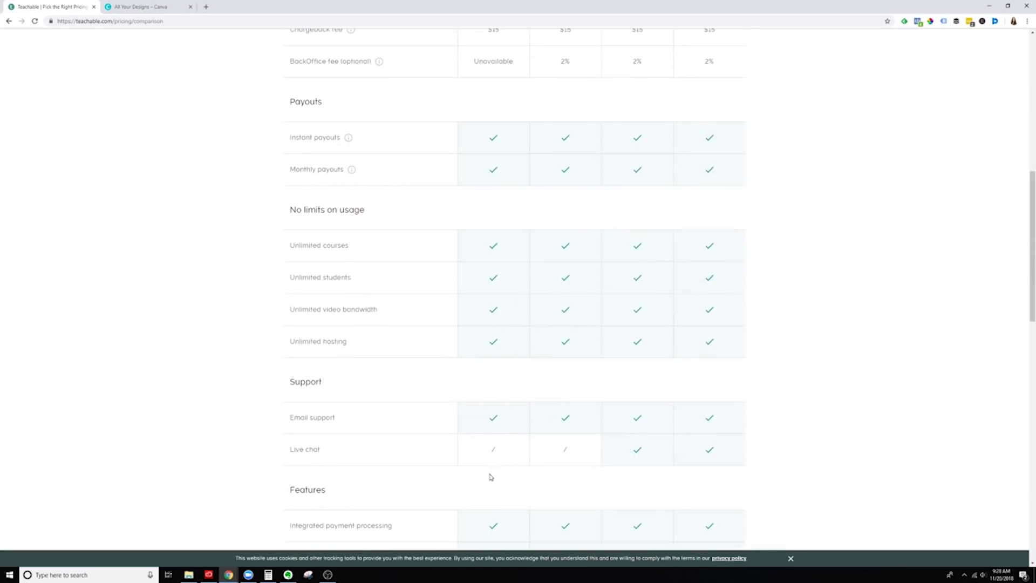
pyautogui.scroll(-6, 476, 474)
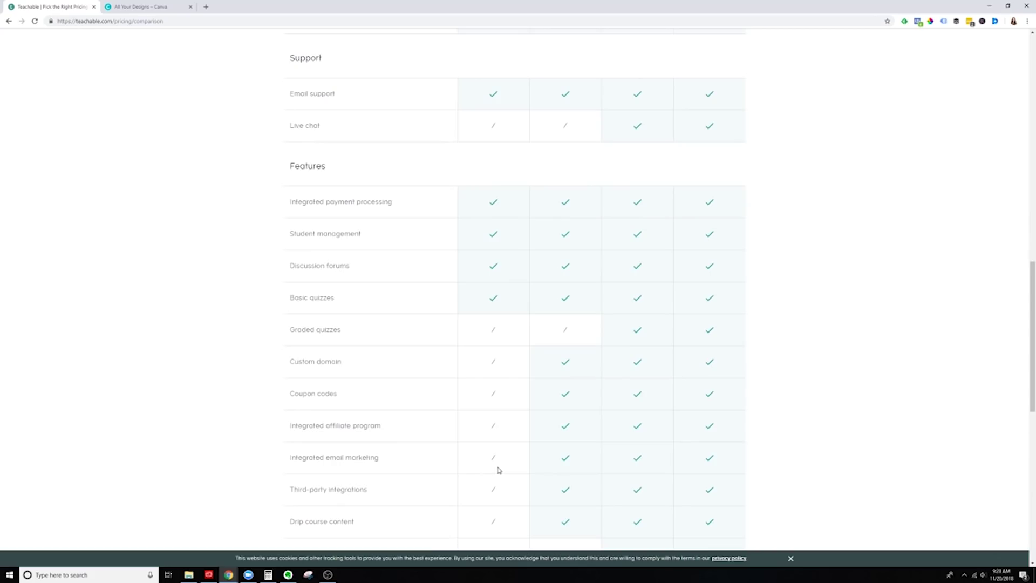
pyautogui.scroll(-3, 507, 469)
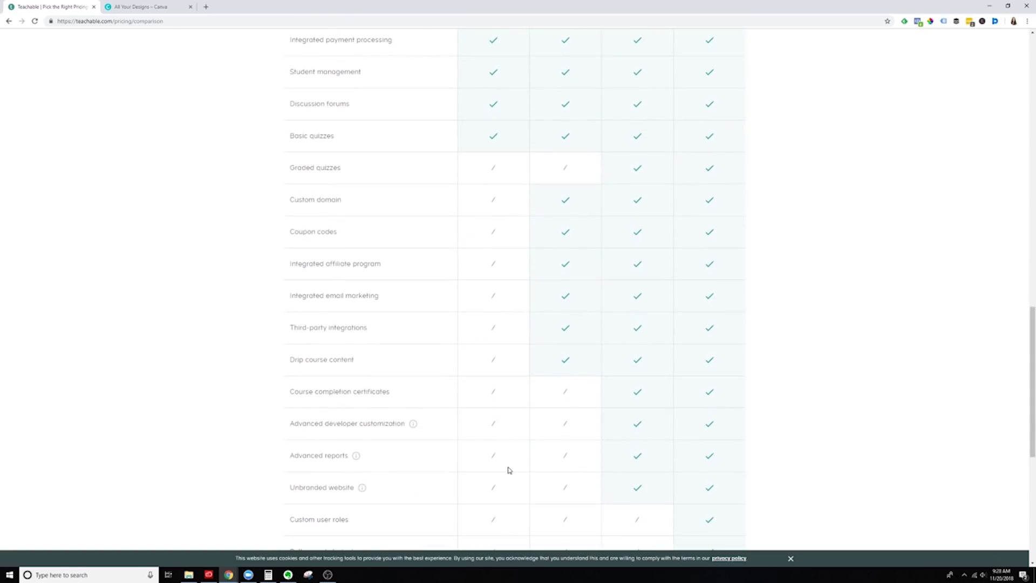
pyautogui.scroll(-3, 492, 474)
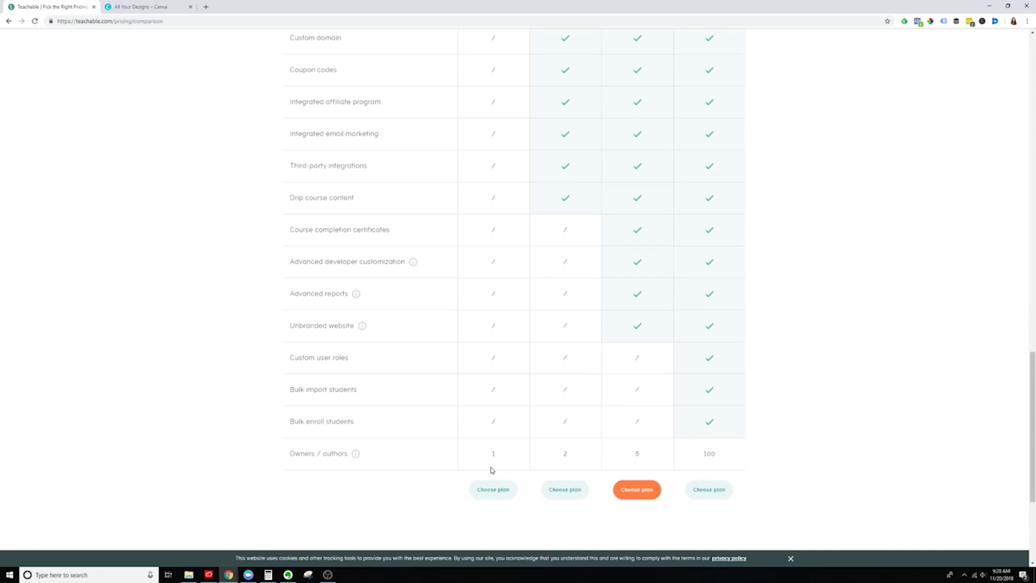
pyautogui.scroll(5, 498, 434)
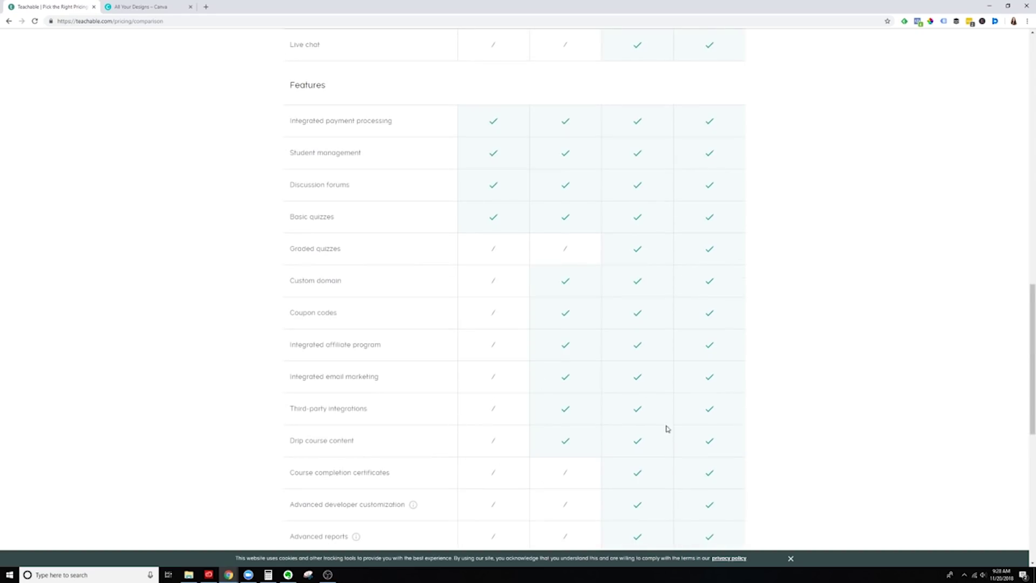
pyautogui.scroll(4, 683, 469)
pyautogui.scroll(-3, 678, 480)
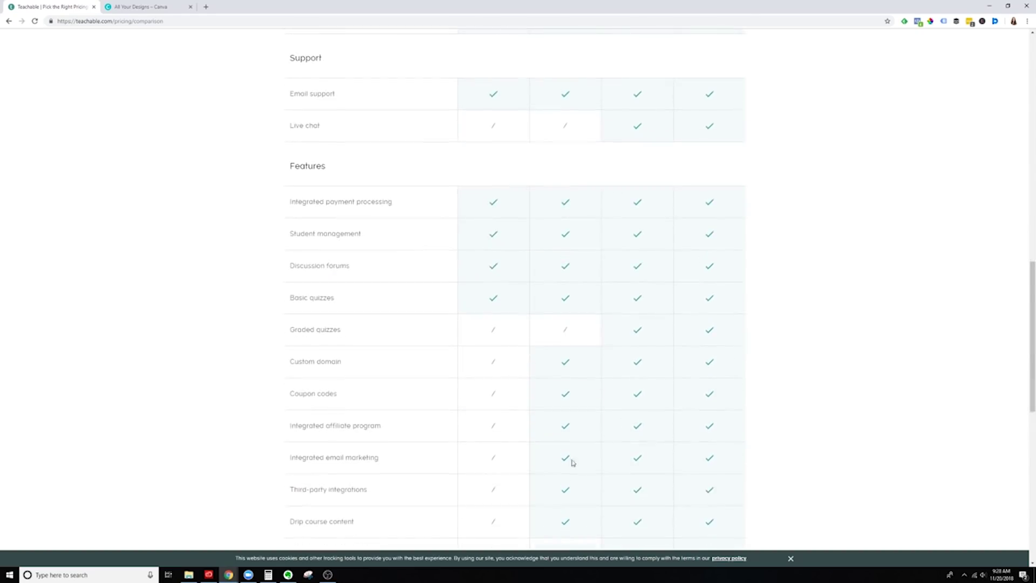
pyautogui.scroll(14, 510, 456)
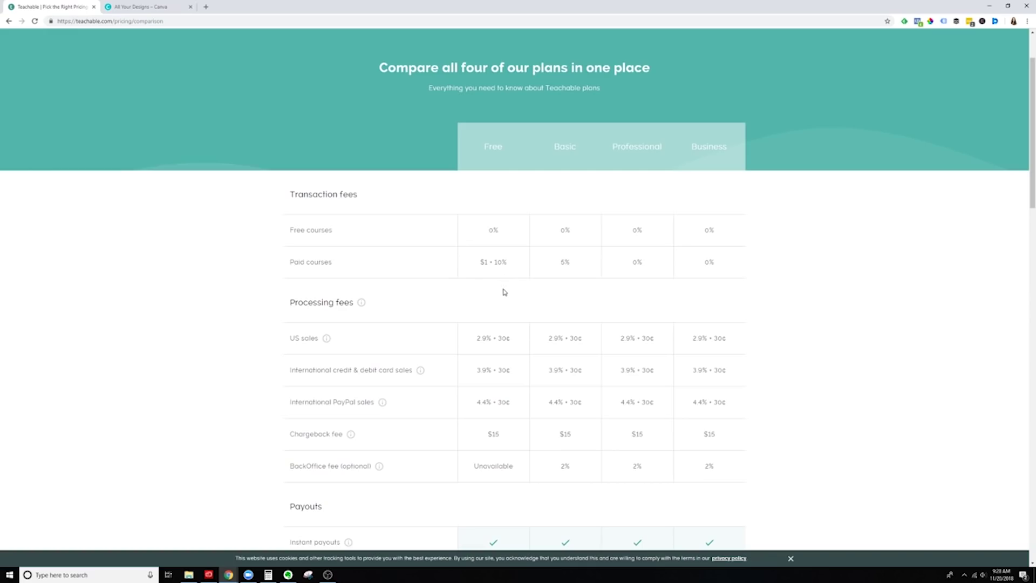
pyautogui.scroll(-6, 505, 439)
pyautogui.scroll(-18, 505, 439)
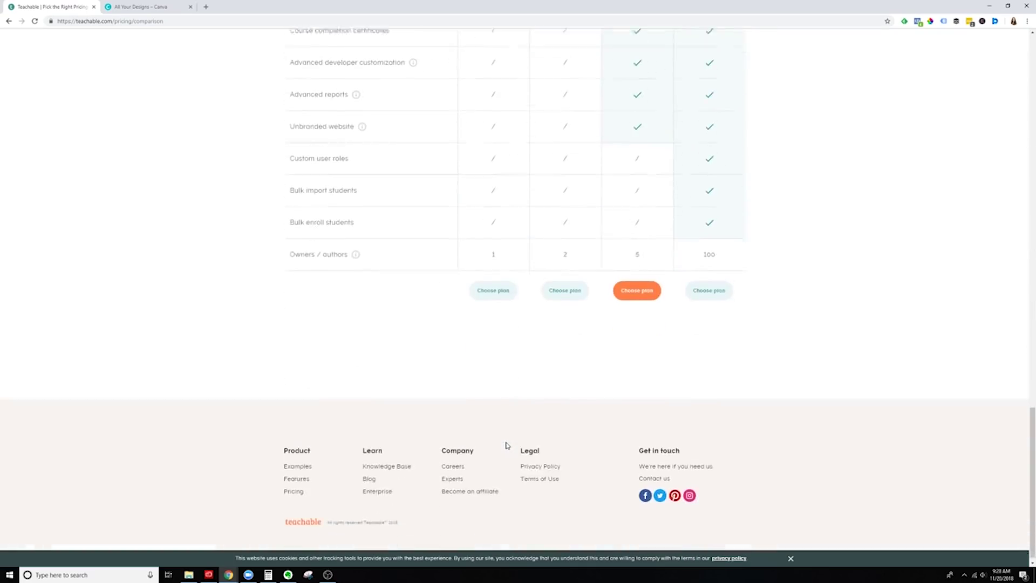
# Choose the Free plan, agree to the Terms of Use and Privacy Policy, and submit the account sign-up form
pyautogui.click(486, 292)
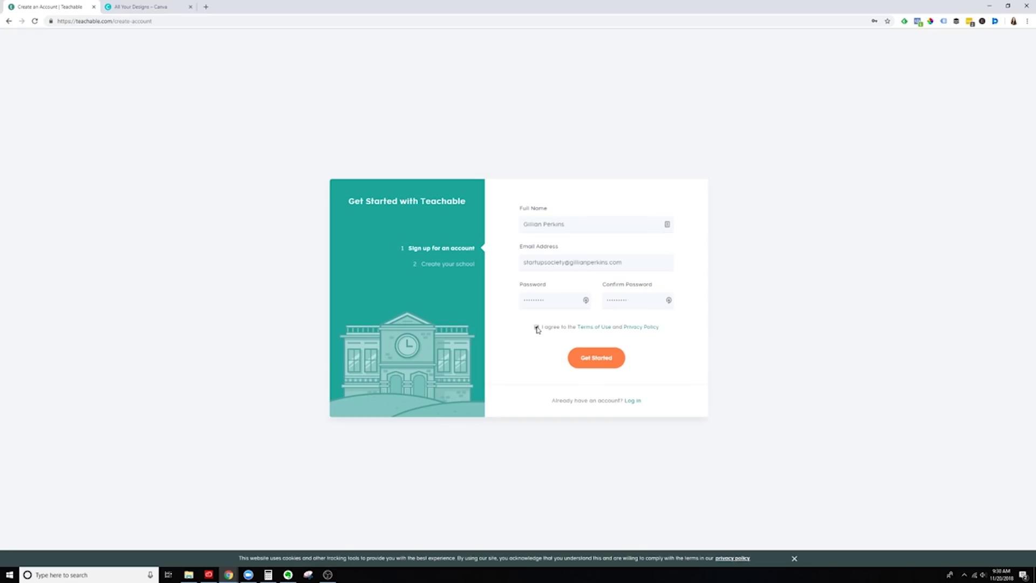
pyautogui.click(537, 328)
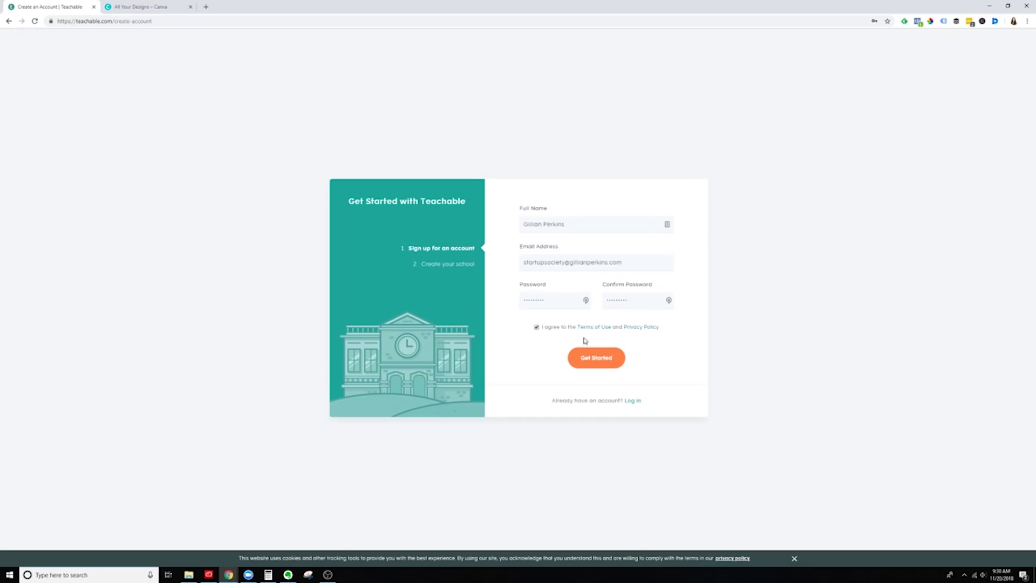
pyautogui.click(605, 358)
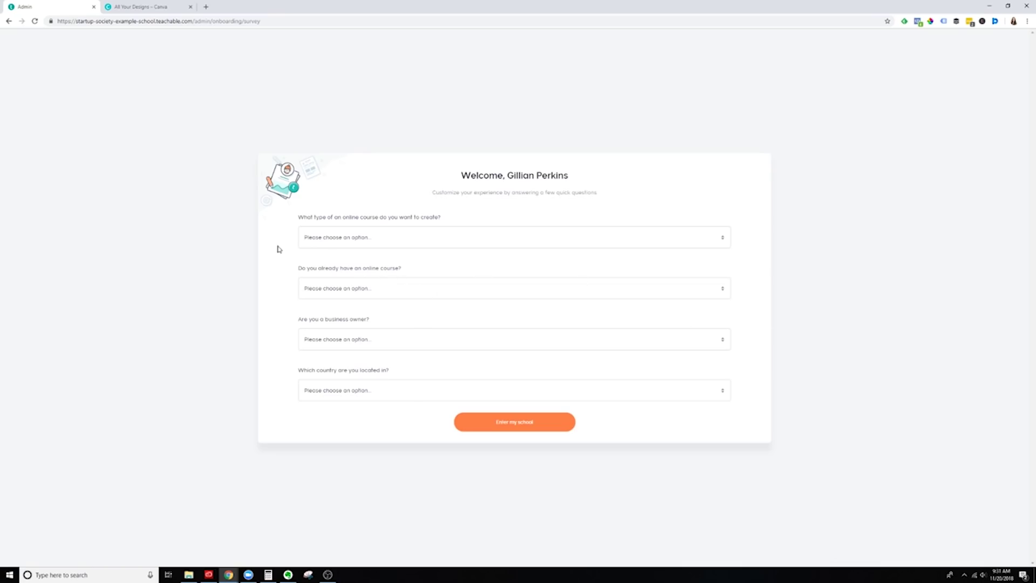
# Answer the survey with course type Marketing and Business, No existing online course, and working on the business full-time
pyautogui.click(374, 237)
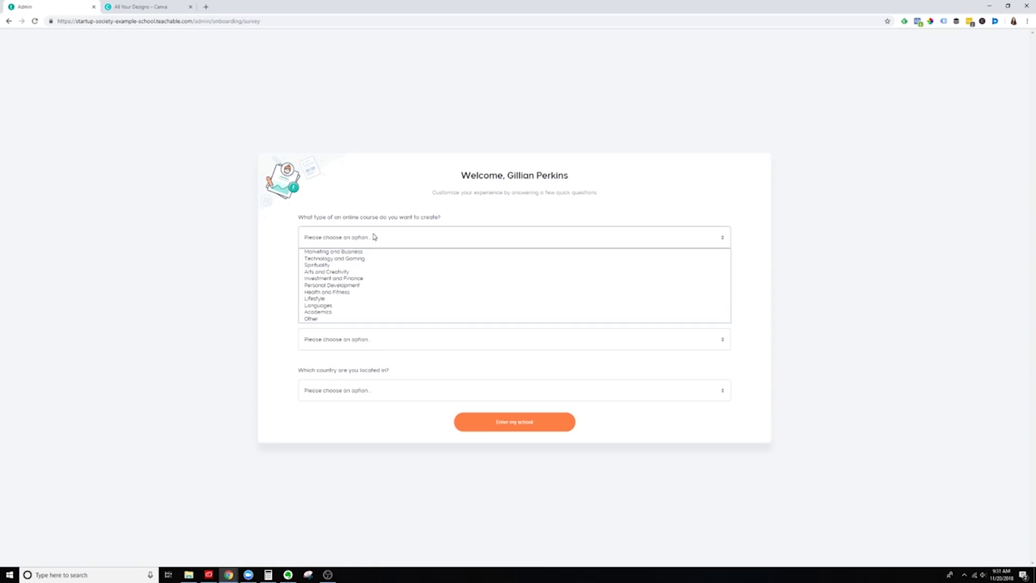
pyautogui.click(332, 252)
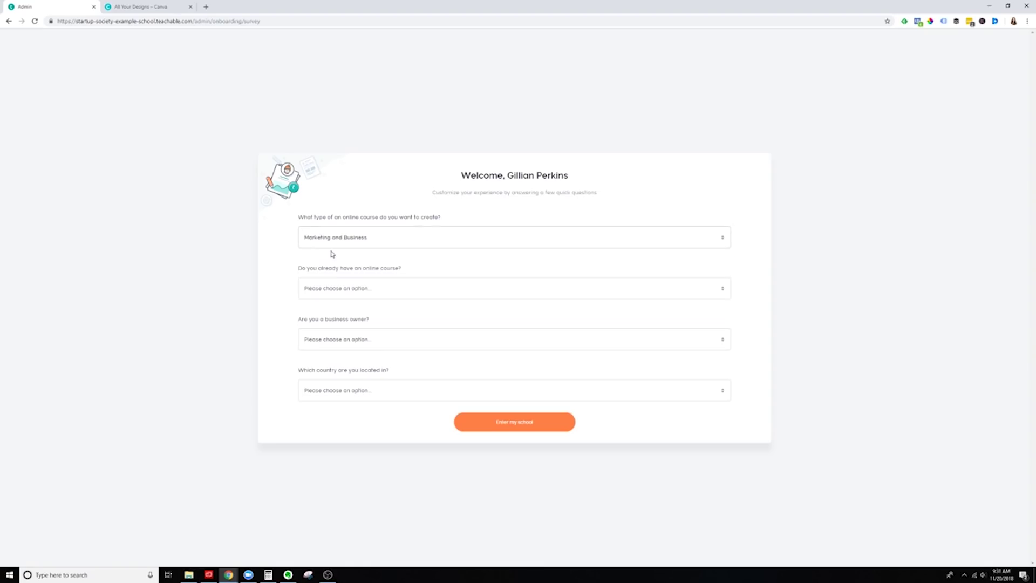
pyautogui.click(328, 289)
pyautogui.click(325, 310)
pyautogui.click(342, 342)
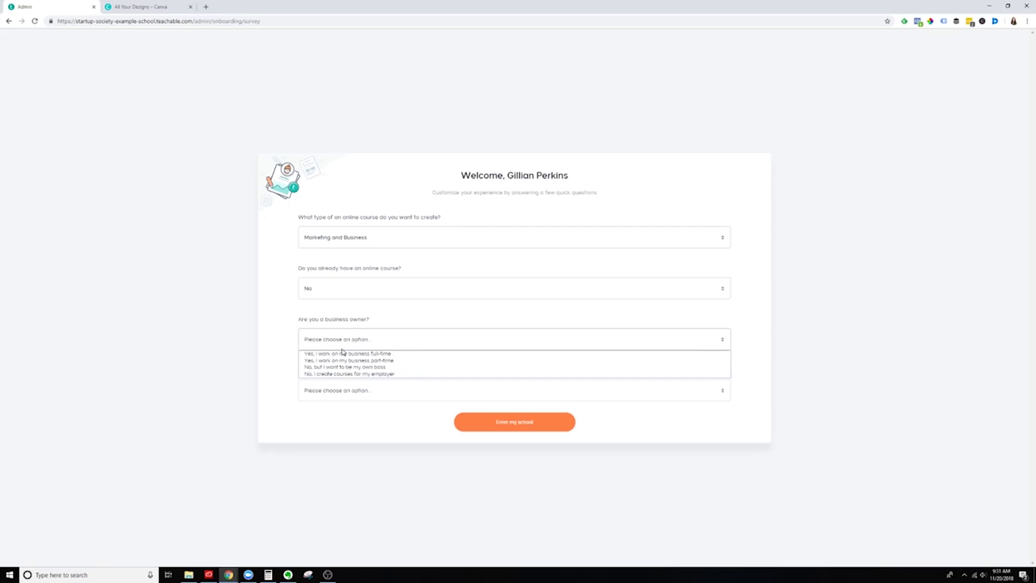
pyautogui.click(343, 354)
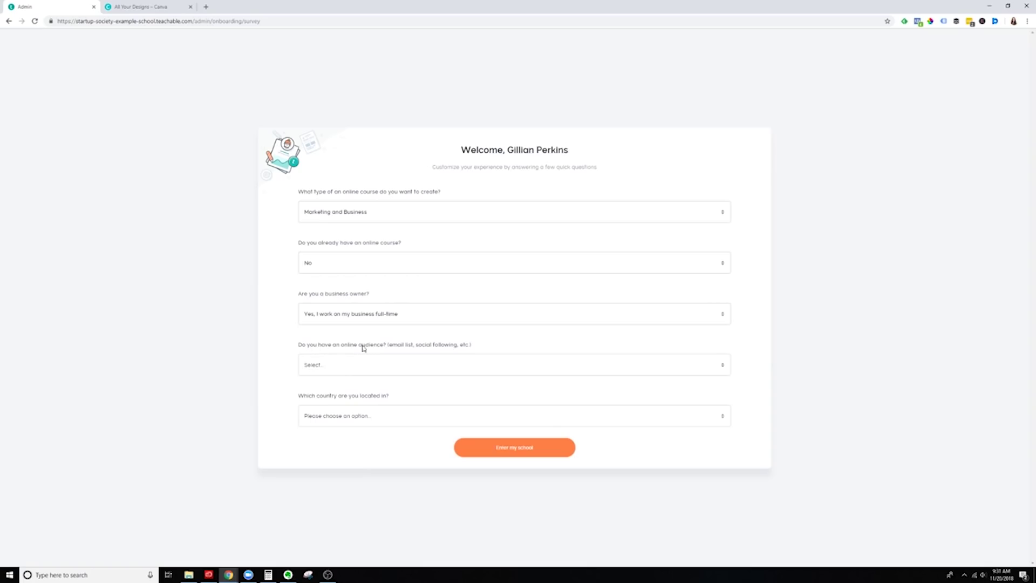
# Answer Yes to having an online audience, set the country to United States, and enter the school
pyautogui.click(400, 366)
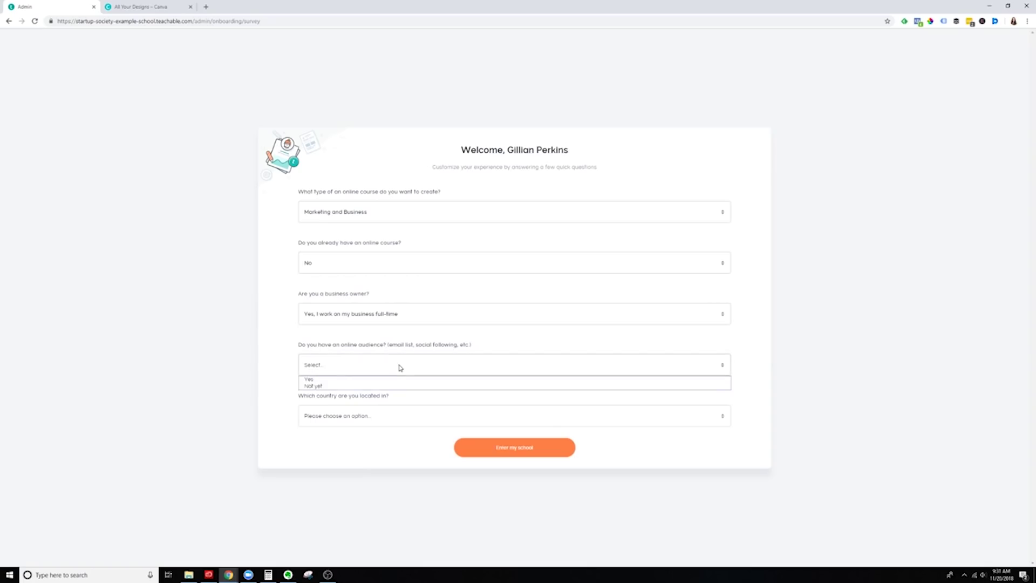
pyautogui.click(370, 380)
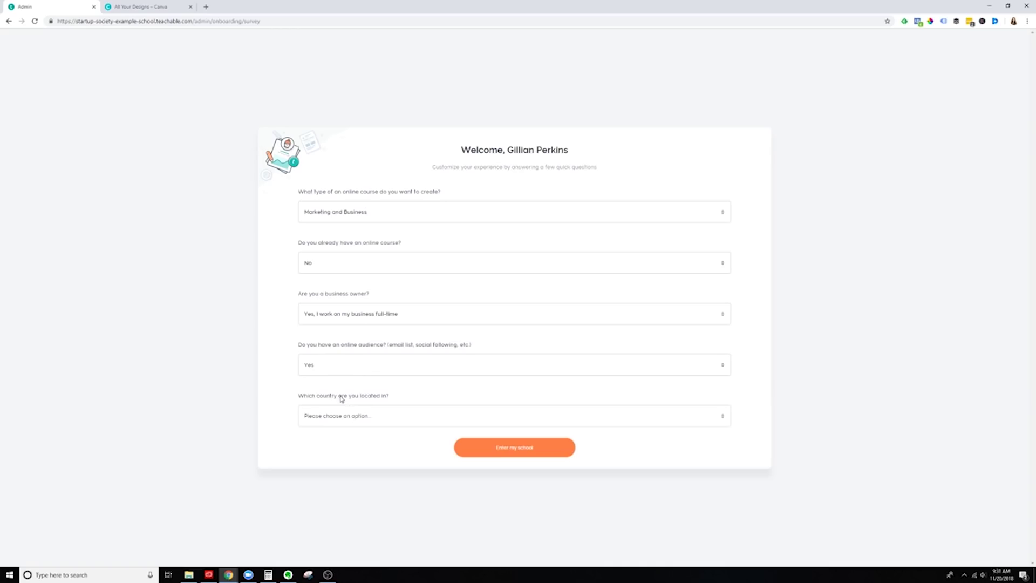
pyautogui.click(361, 417)
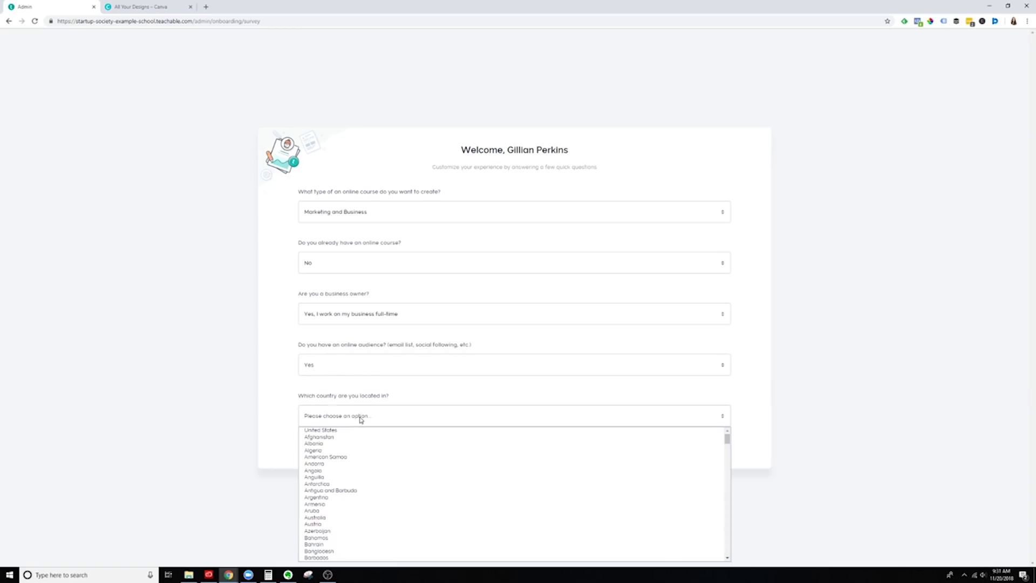
pyautogui.scroll(-6, 332, 458)
pyautogui.scroll(6, 332, 458)
pyautogui.click(323, 430)
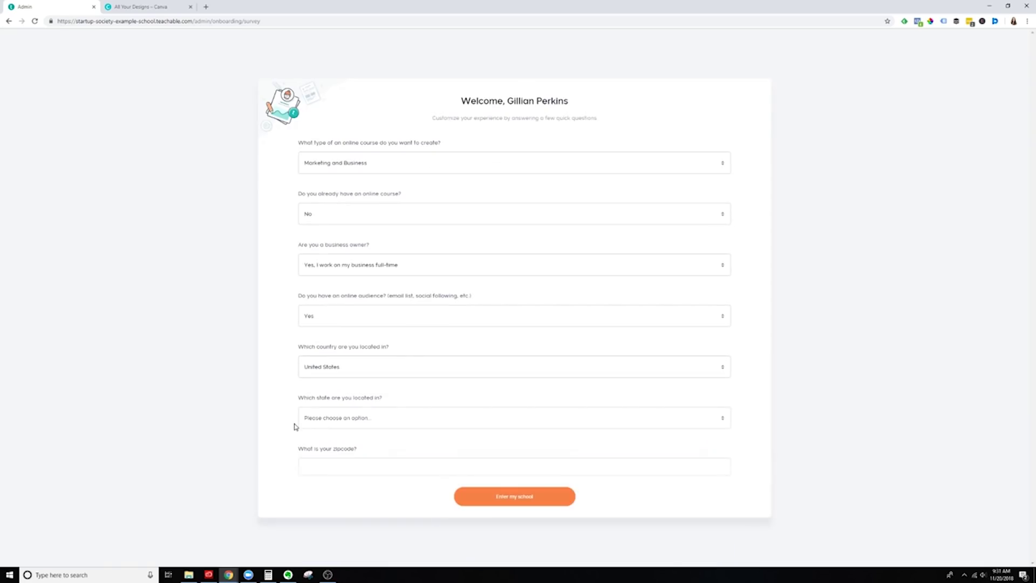
pyautogui.click(525, 500)
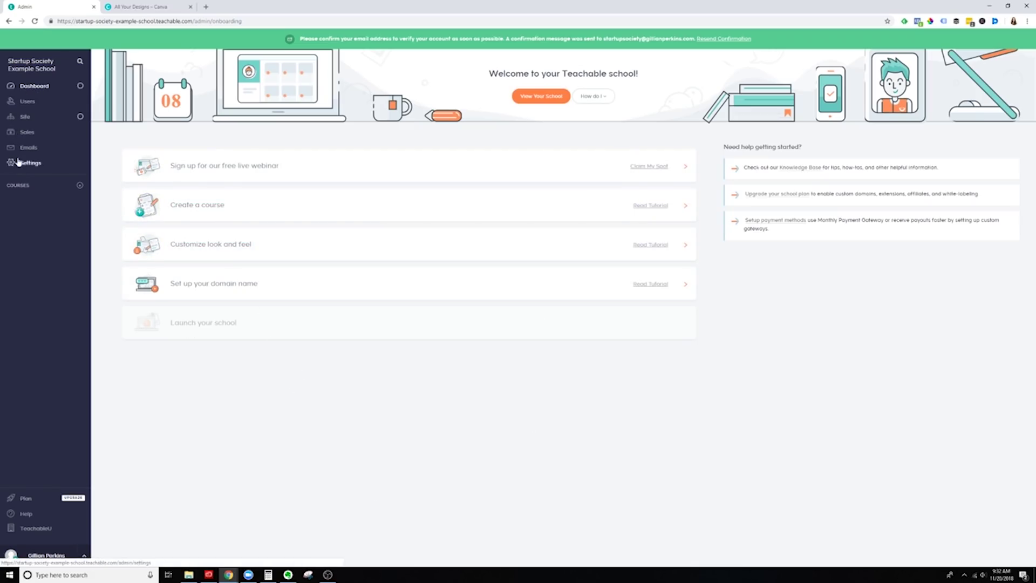
# Confirm the account's email address from Teachable's "Confirm your account" message in Gmail
pyautogui.moveTo(79, 88)
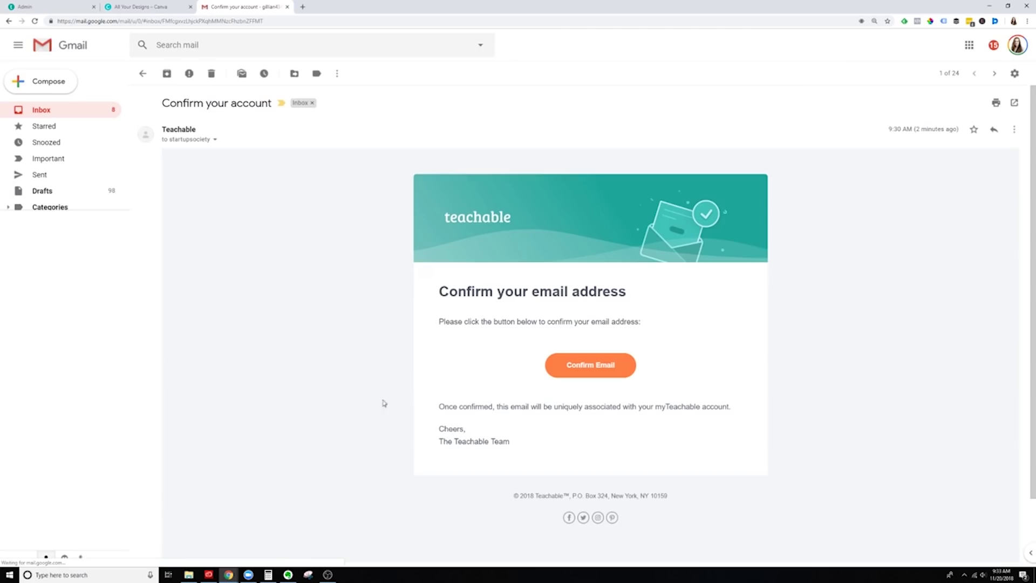
pyautogui.click(593, 370)
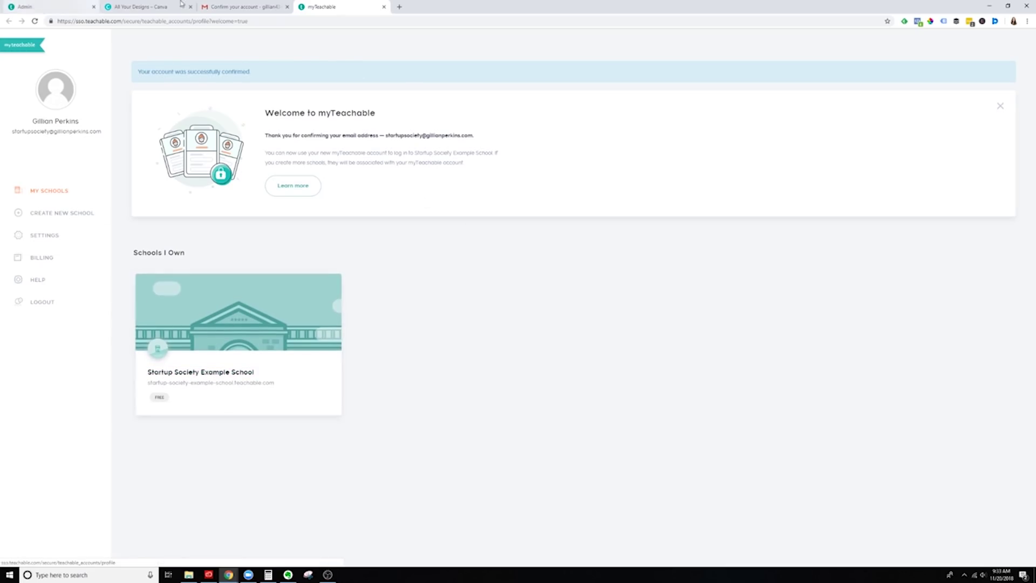
# Close the myTeachable page and reload the school's admin dashboard
pyautogui.click(73, 4)
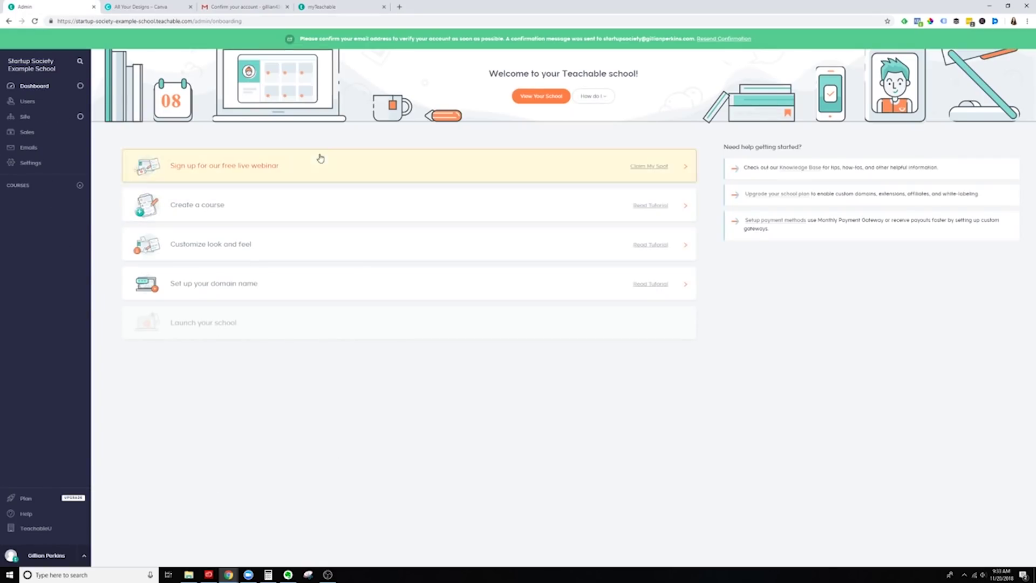
pyautogui.click(336, 5)
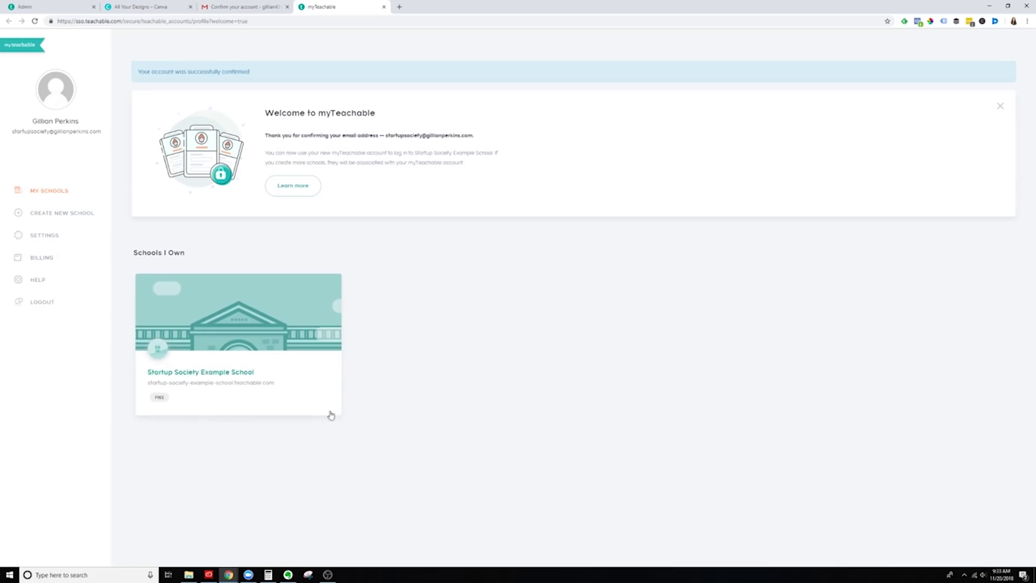
pyautogui.click(385, 7)
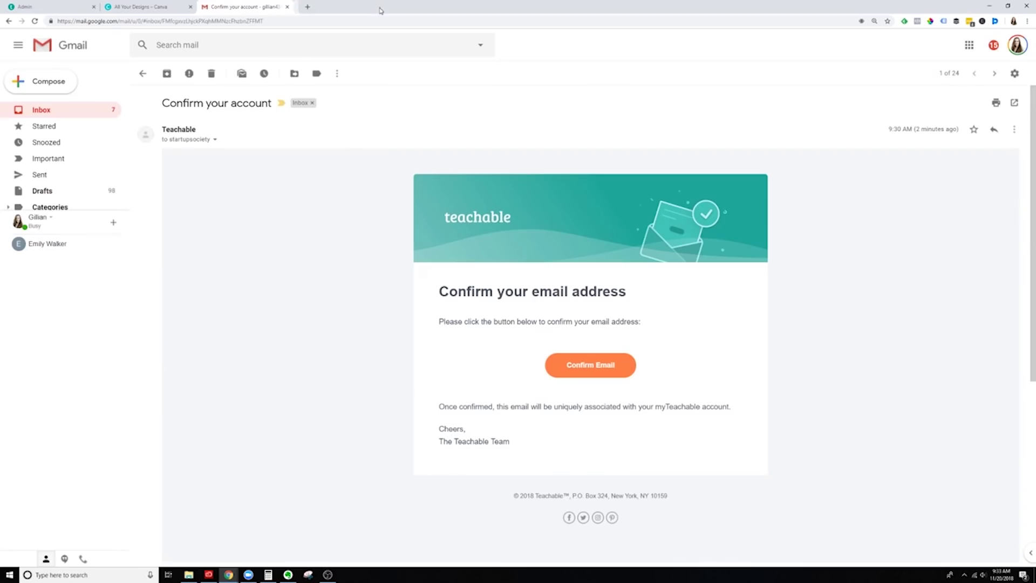
pyautogui.click(32, 7)
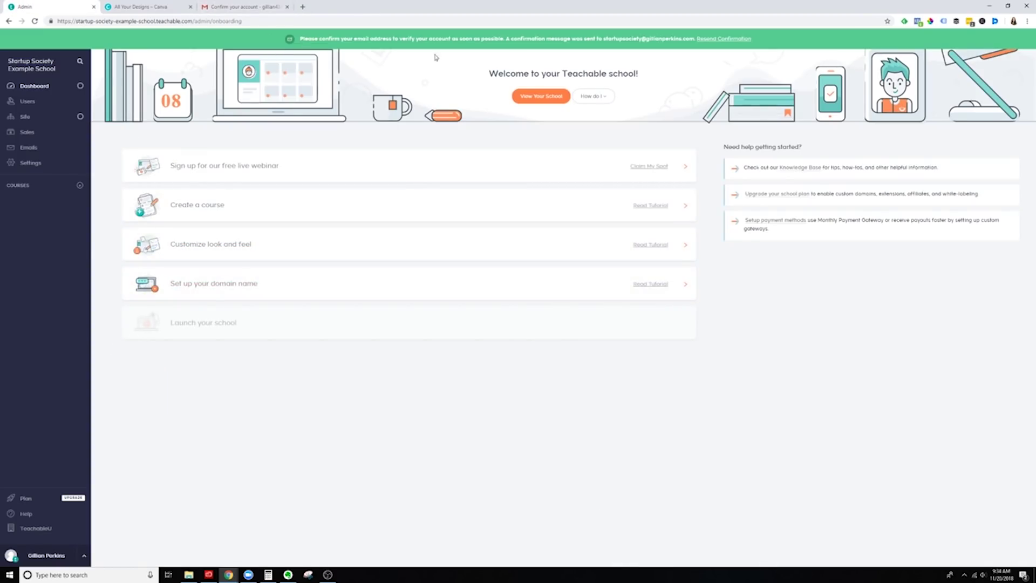
pyautogui.click(36, 22)
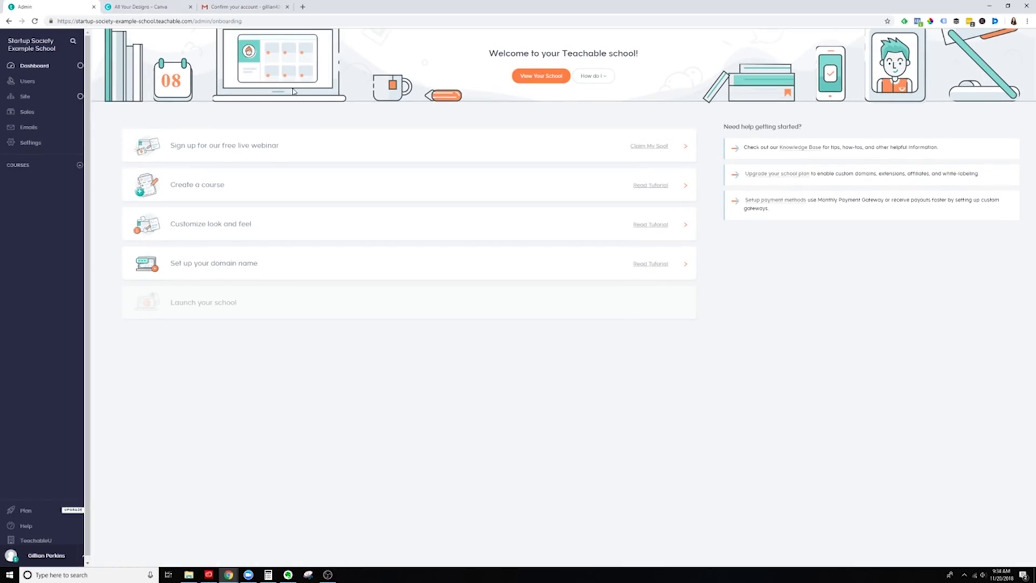
# Open the school site's theme settings, and switch to Canva to create a new Logo design
pyautogui.click(26, 102)
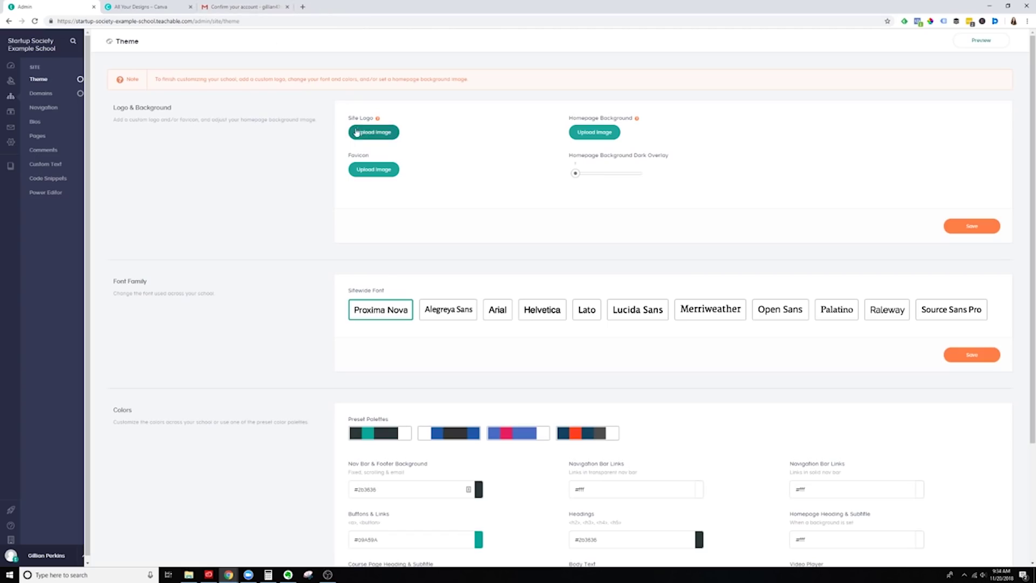
pyautogui.click(129, 5)
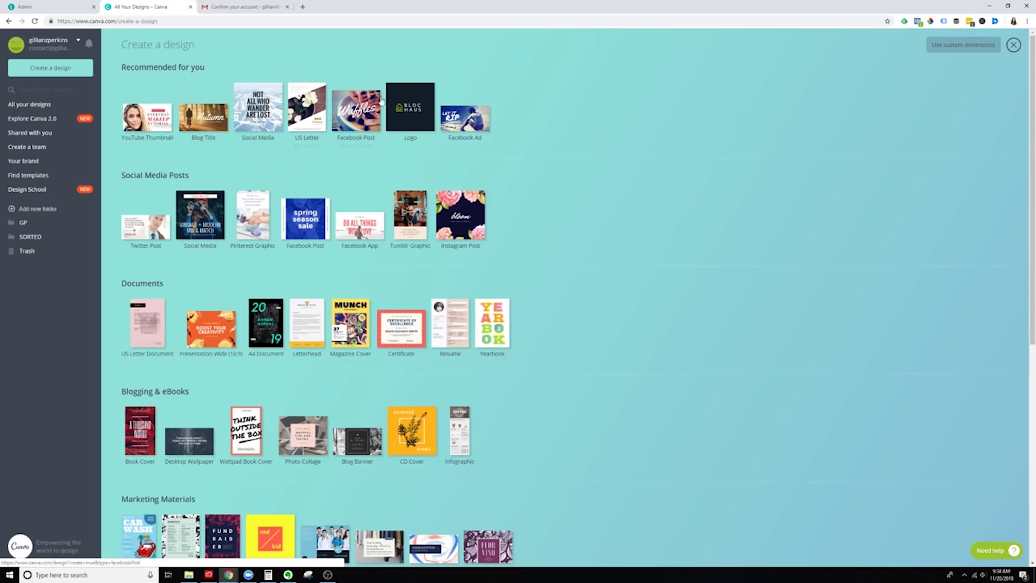
pyautogui.click(422, 114)
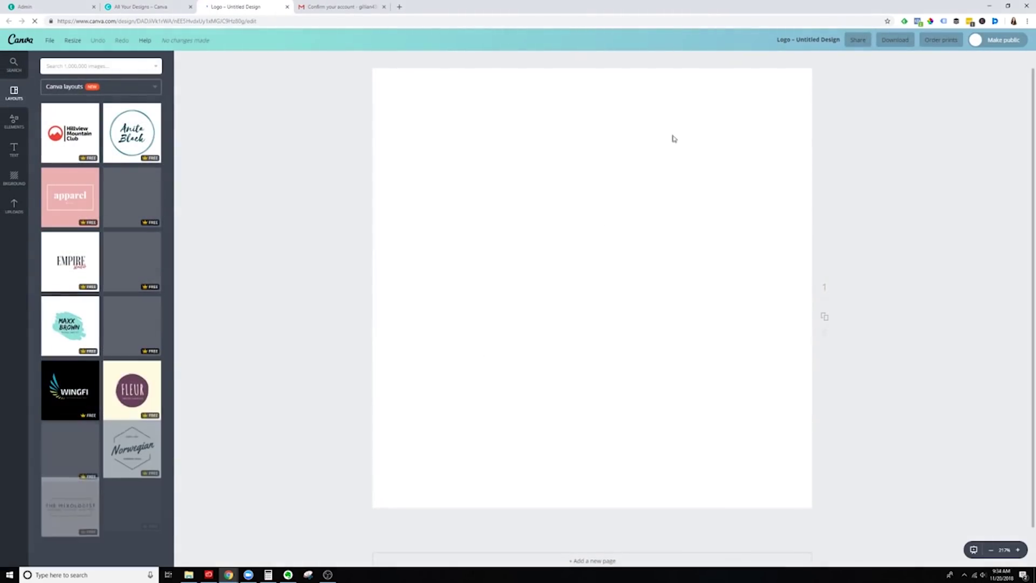
# Apply the "teco Green Technology" layout to the blank logo design
pyautogui.scroll(-4, 111, 352)
pyautogui.scroll(-8, 112, 352)
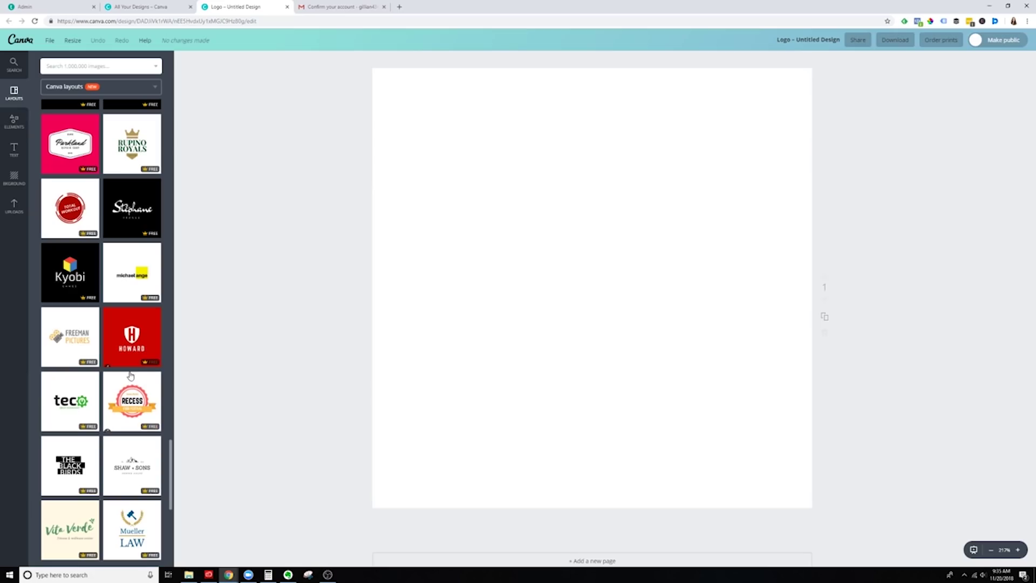
pyautogui.click(80, 411)
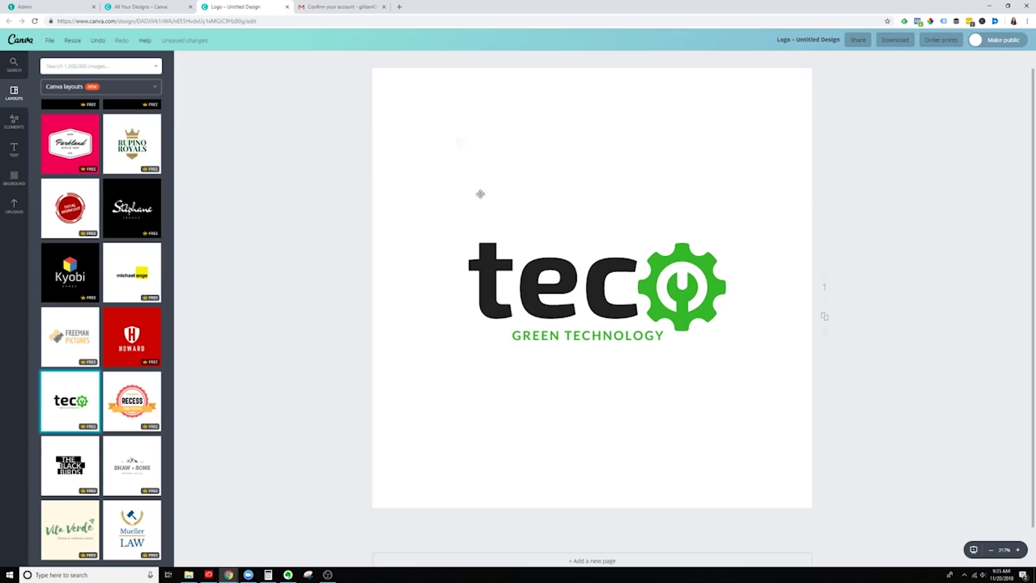
# Enlarge the teco Green Technology logo until it spans nearly the full canvas width, and centre it on the page
pyautogui.moveTo(480, 194); pyautogui.dragTo(713, 437)
pyautogui.moveTo(727, 353); pyautogui.dragTo(842, 458)
pyautogui.moveTo(677, 321); pyautogui.dragTo(598, 235)
pyautogui.moveTo(781, 343); pyautogui.dragTo(810, 397)
pyautogui.moveTo(597, 266); pyautogui.dragTo(574, 273)
pyautogui.click(313, 243)
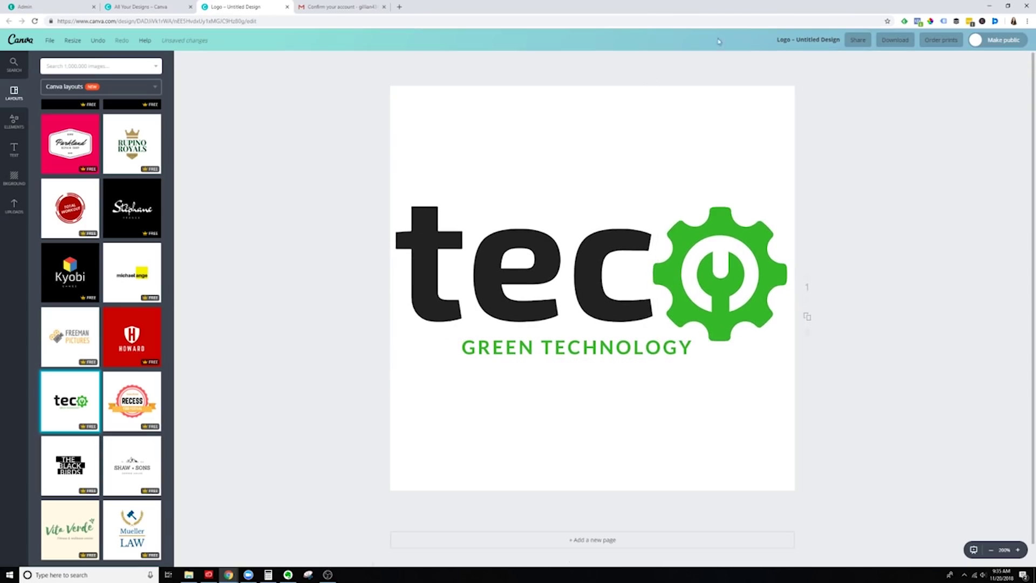
# Download the logo design as a PNG with a transparent background, and dismiss the download confirmation
pyautogui.click(895, 41)
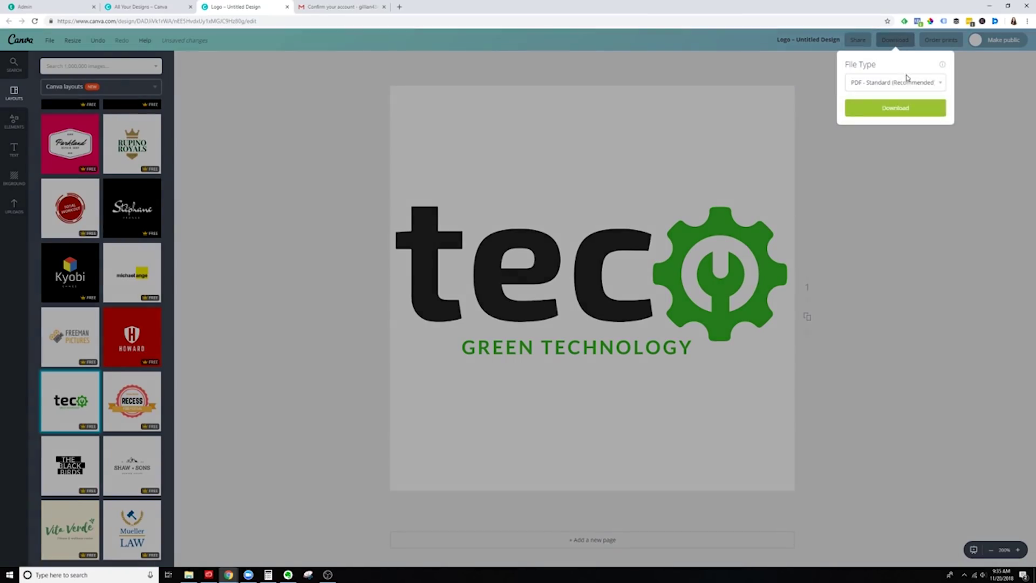
pyautogui.click(908, 85)
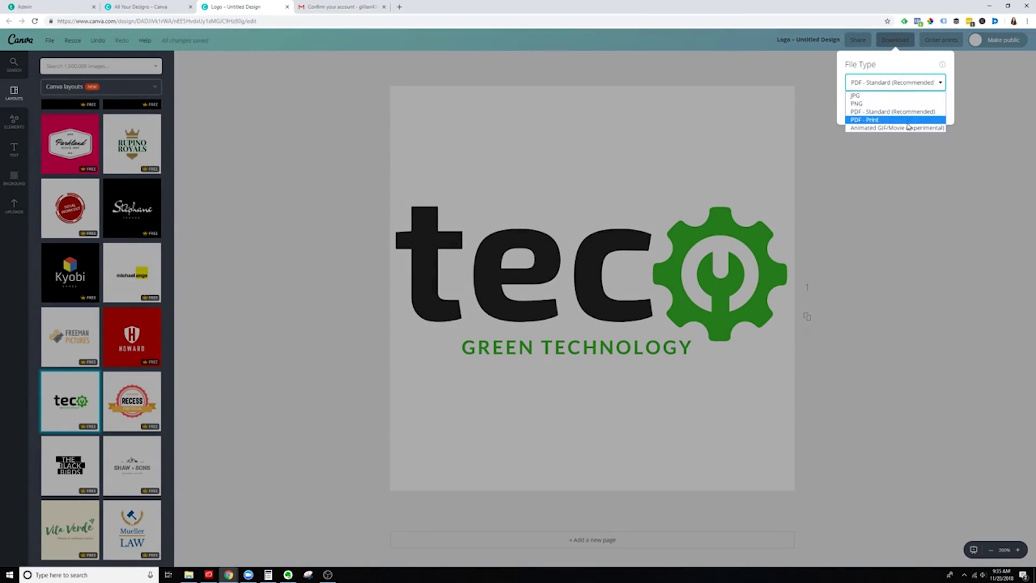
pyautogui.click(864, 103)
pyautogui.click(866, 102)
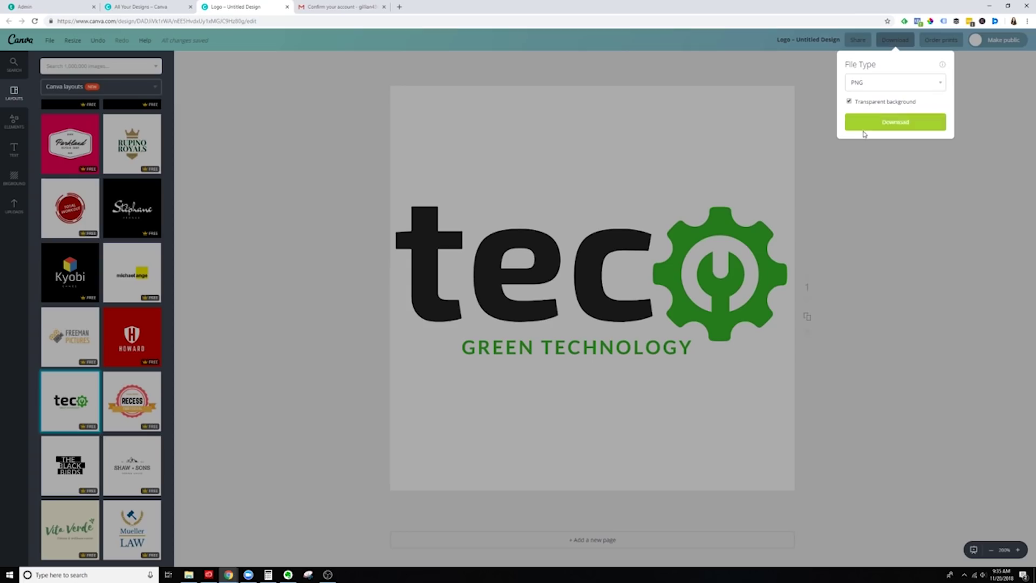
pyautogui.click(869, 125)
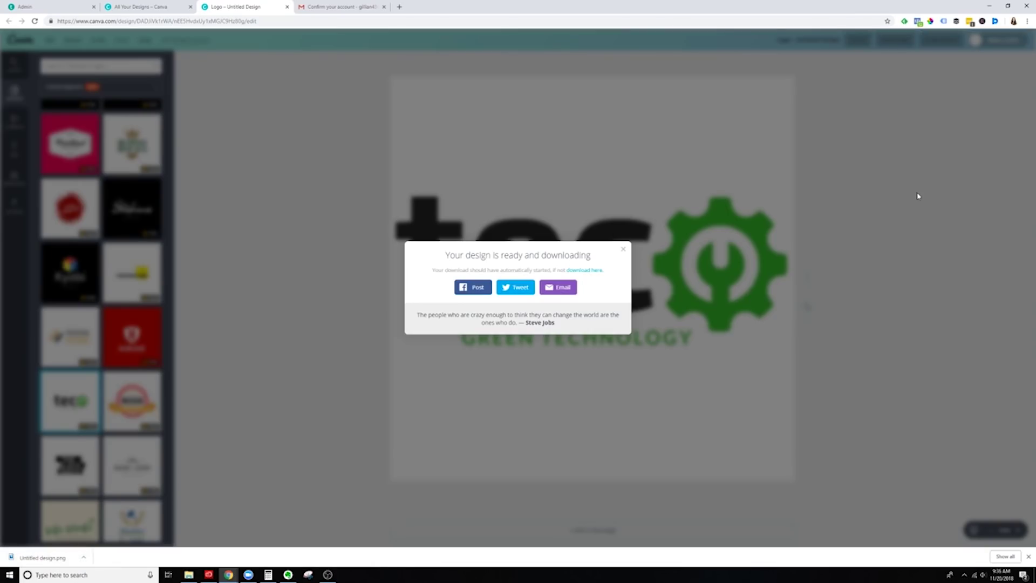
pyautogui.click(623, 249)
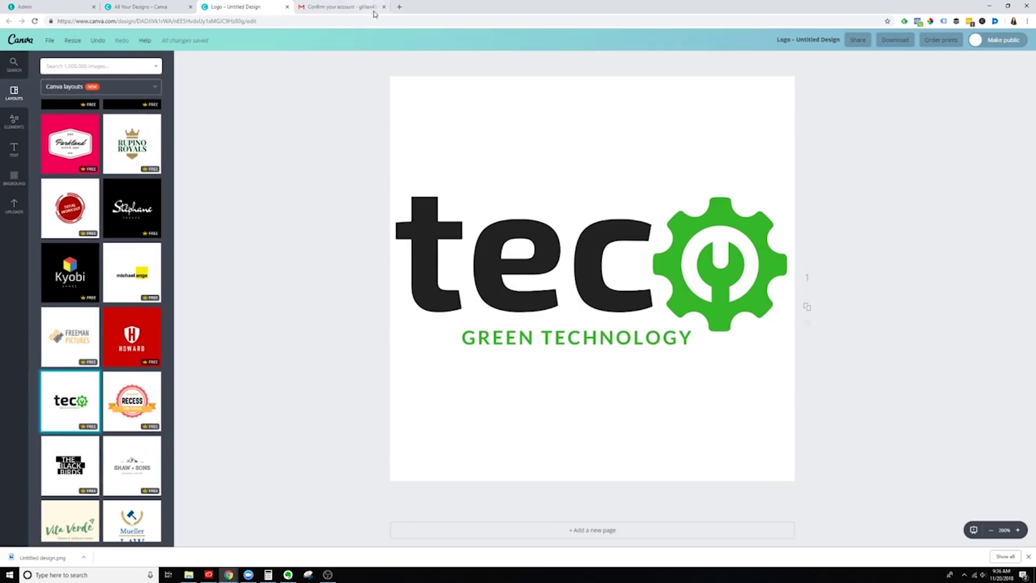
# Open Pexels in a new browser tab, search for "tech", and download the Green Circuit Board photo
pyautogui.click(400, 7)
pyautogui.write('pex')
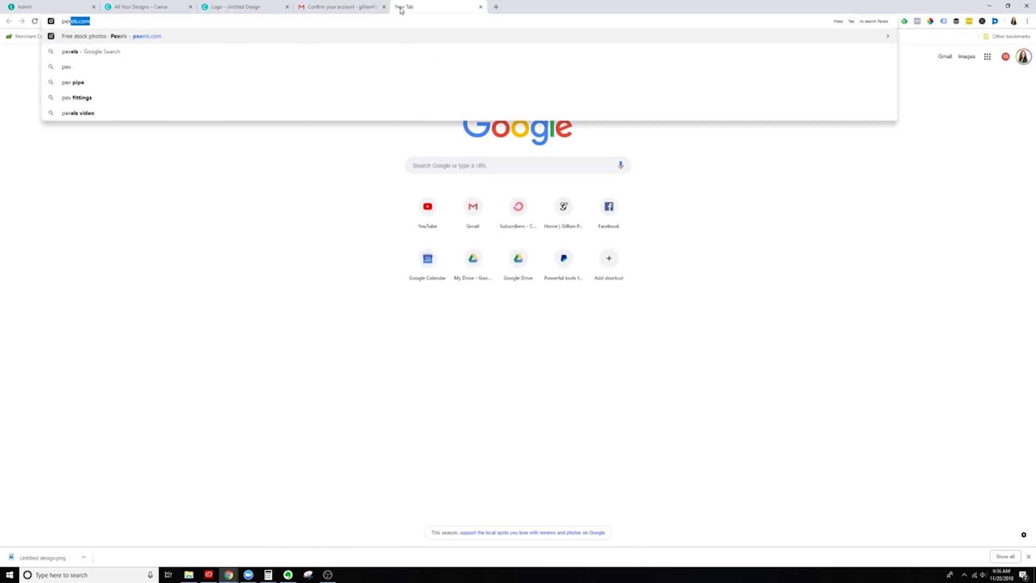
pyautogui.press('Return')
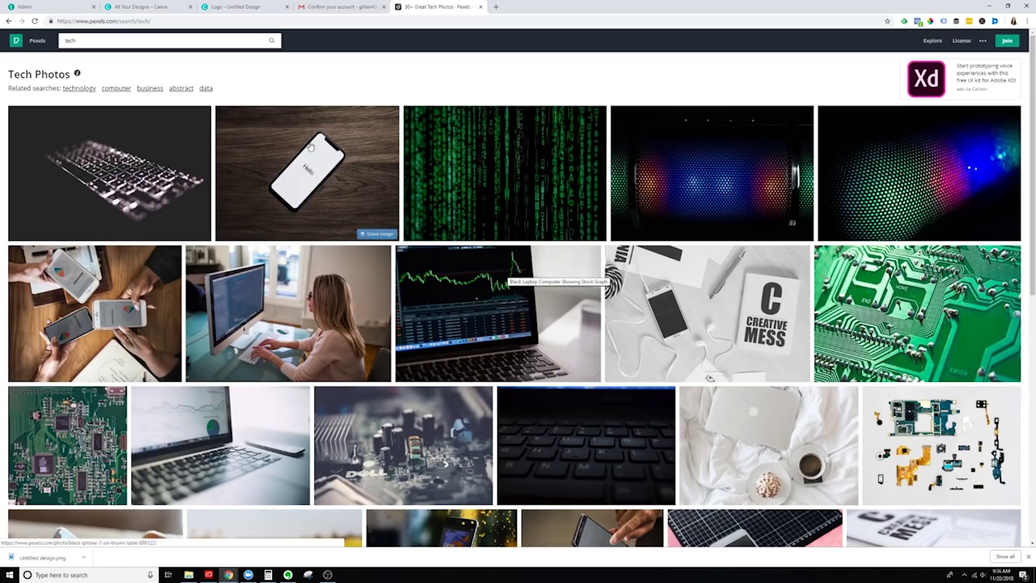
pyautogui.click(257, 6)
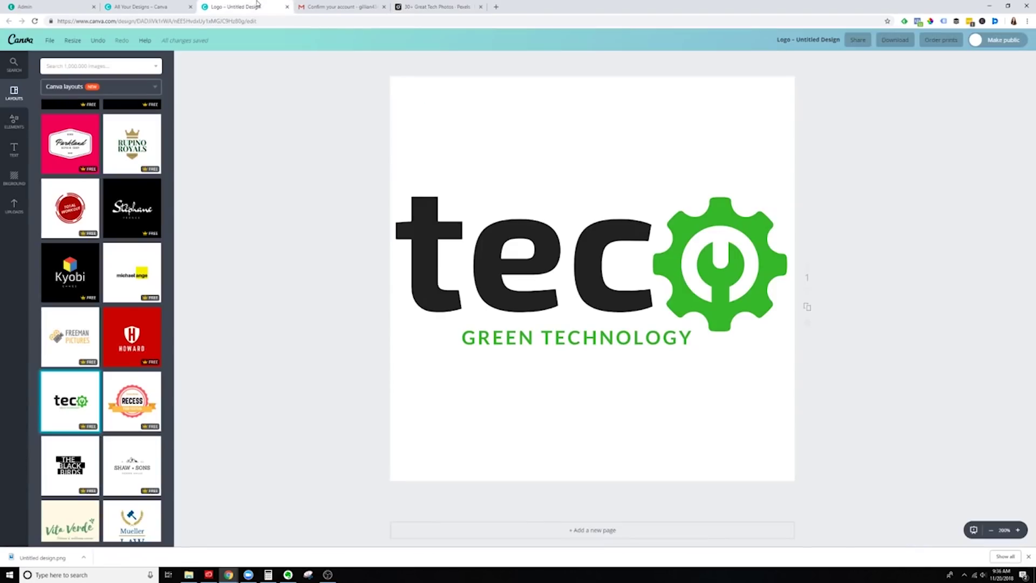
pyautogui.click(459, 5)
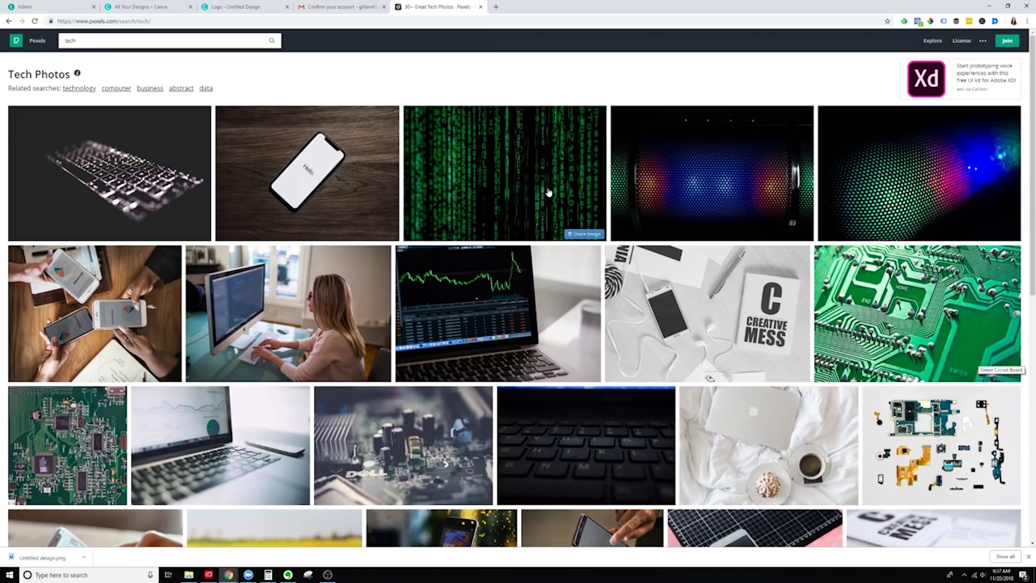
pyautogui.click(927, 320)
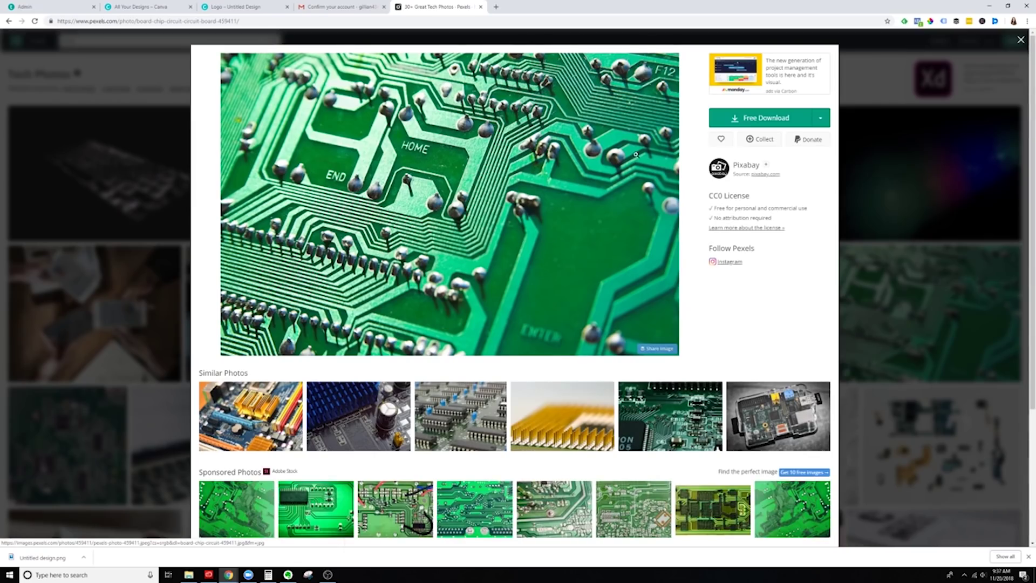
pyautogui.click(747, 123)
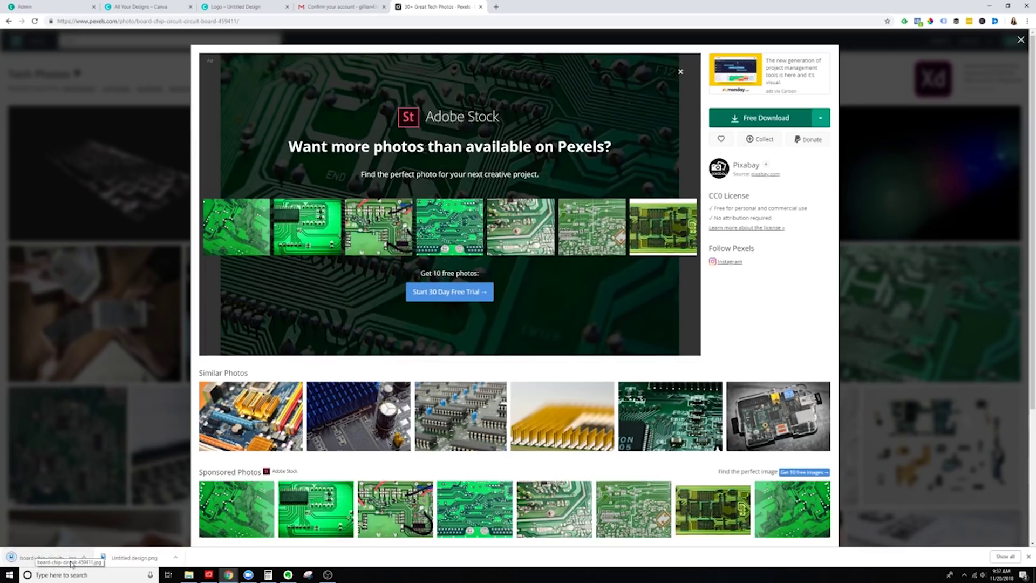
# Return to the Teachable theme settings and upload "Untitled design.png" as both the site logo and the favicon
pyautogui.click(48, 6)
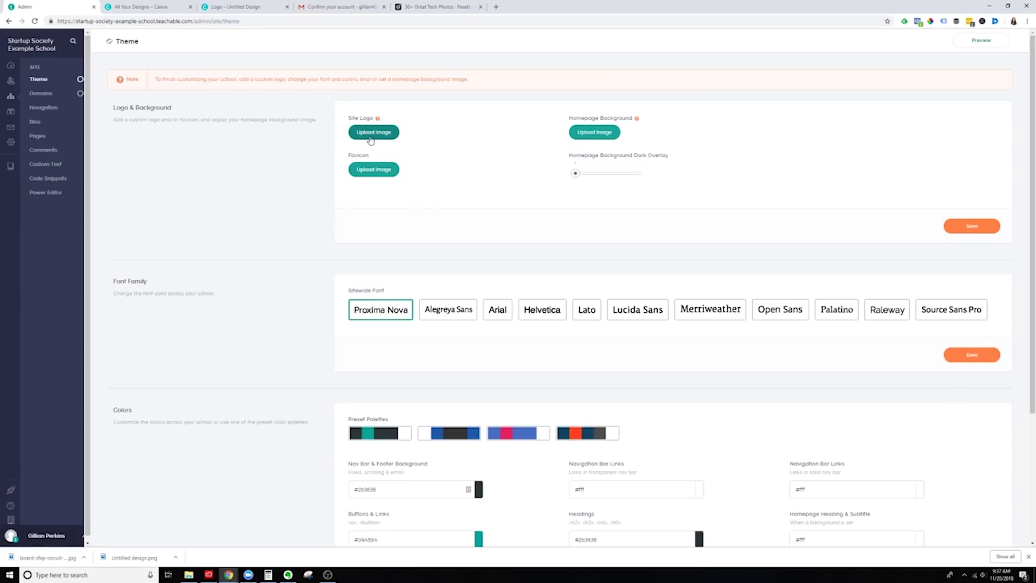
pyautogui.click(372, 133)
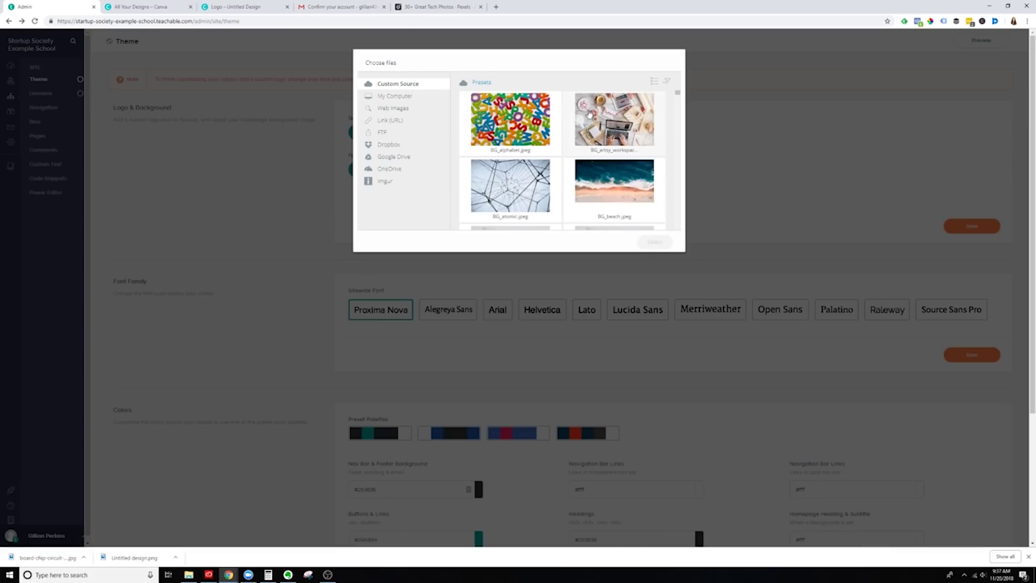
pyautogui.click(396, 98)
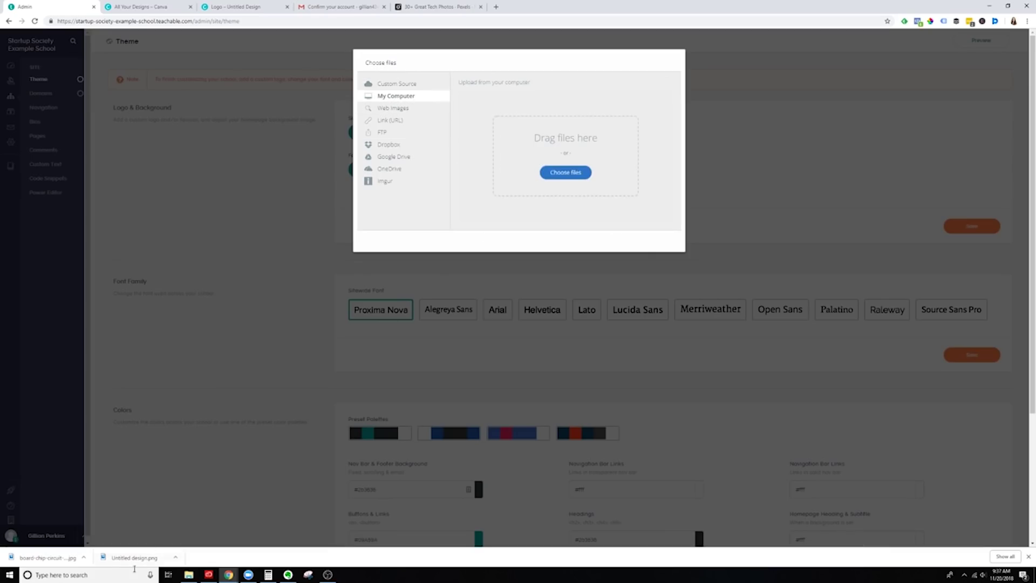
pyautogui.moveTo(135, 558); pyautogui.dragTo(514, 192)
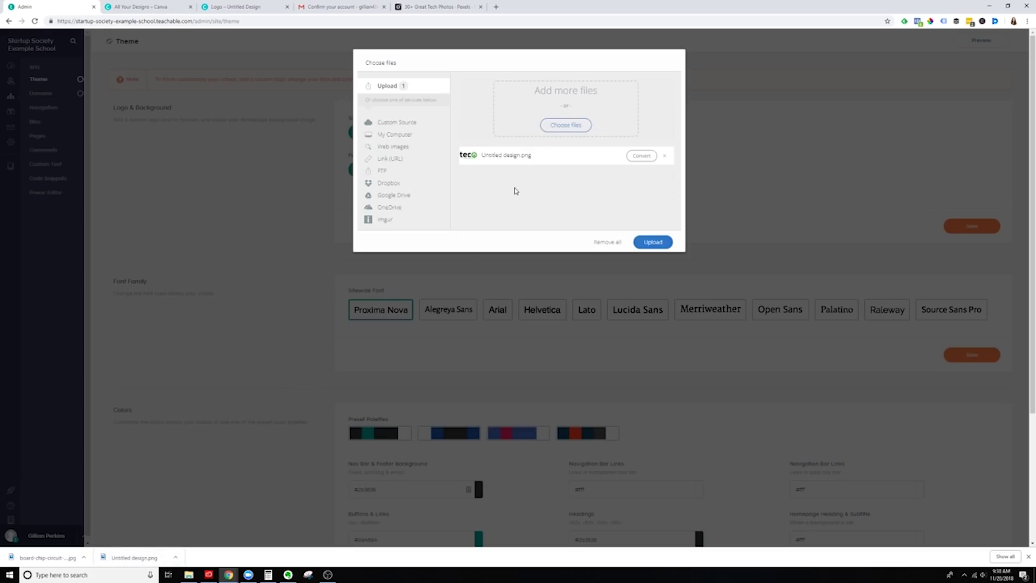
pyautogui.click(663, 243)
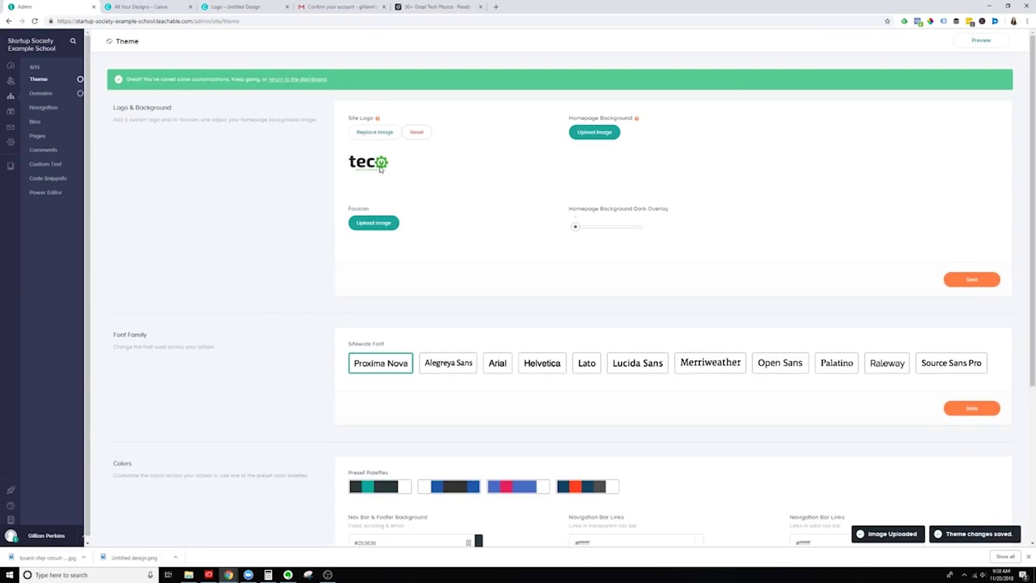
pyautogui.click(366, 226)
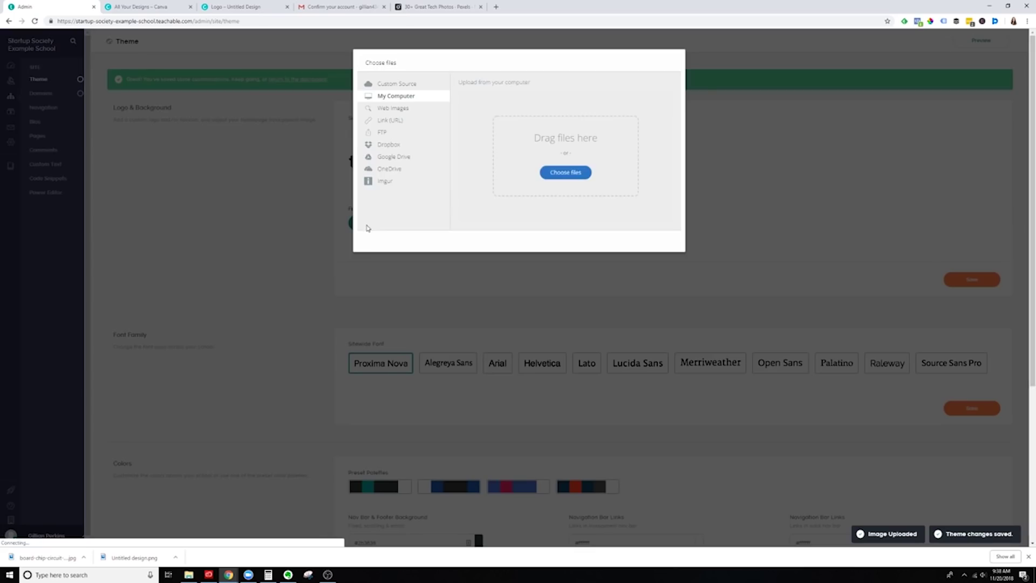
pyautogui.click(396, 96)
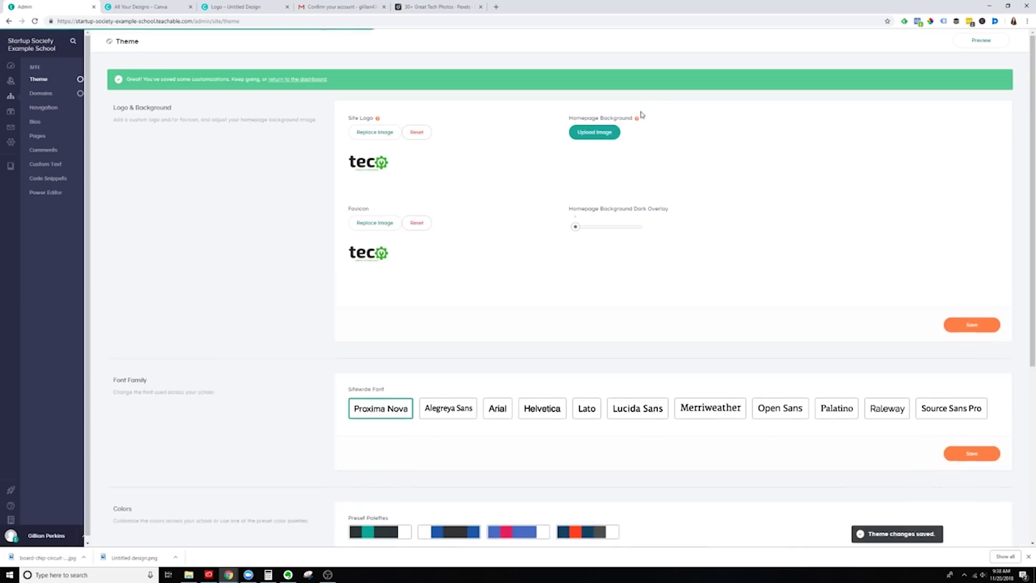
# Upload the downloaded circuit board photo as the homepage background, and raise its dark overlay to about two thirds
pyautogui.click(596, 134)
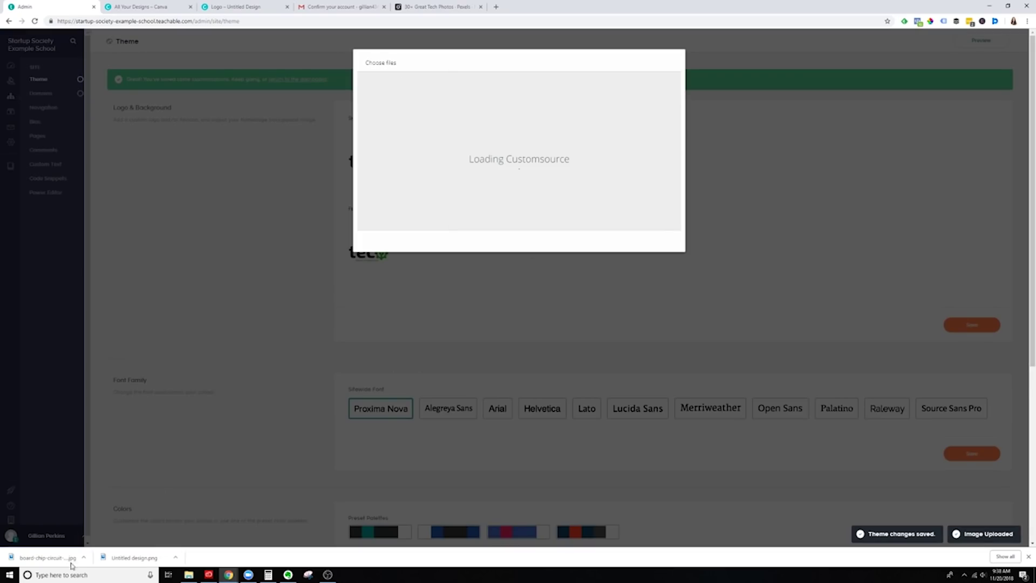
pyautogui.moveTo(31, 562); pyautogui.dragTo(620, 293)
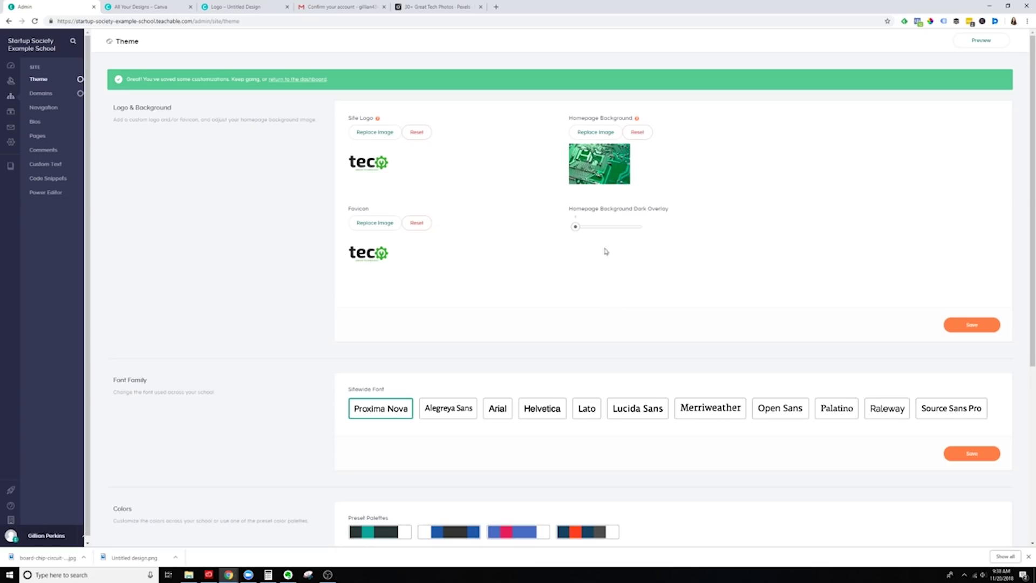
pyautogui.moveTo(575, 227); pyautogui.dragTo(615, 229)
pyautogui.moveTo(613, 227); pyautogui.dragTo(619, 227)
# Sample the green of the uploaded site logo with ColorPick Eyedropper and copy its hex code
pyautogui.scroll(-2, 642, 363)
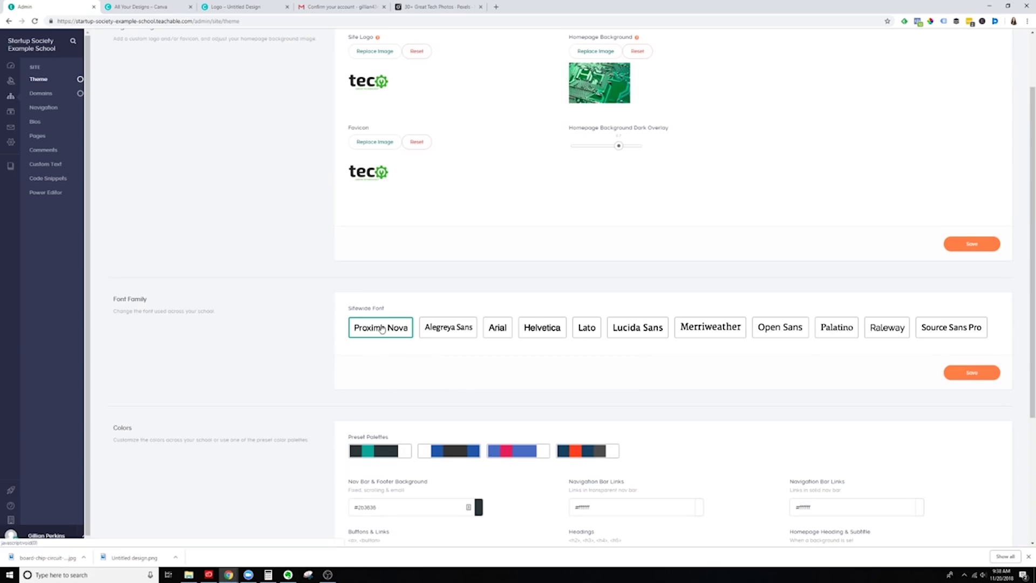
pyautogui.scroll(-3, 417, 371)
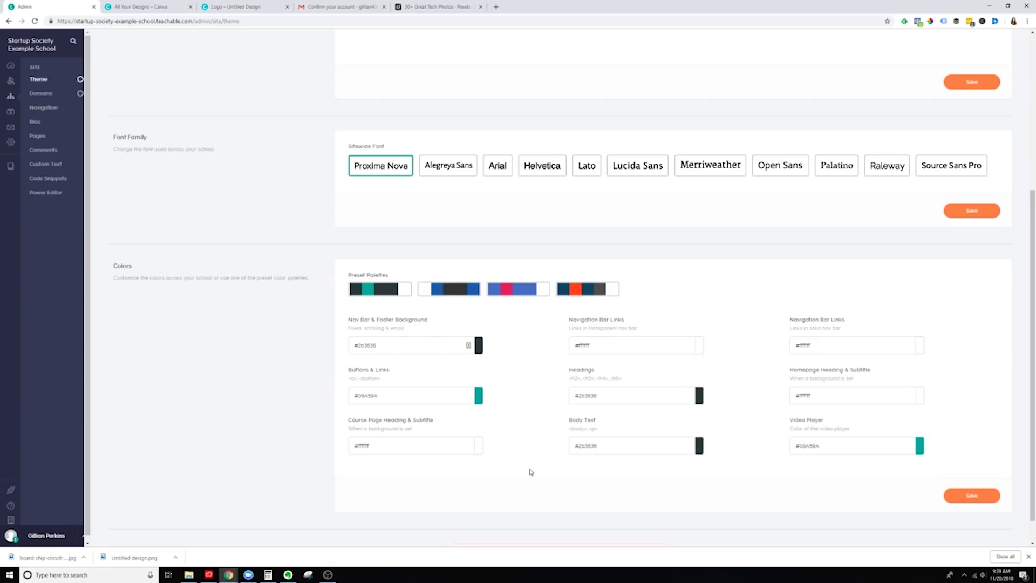
pyautogui.scroll(2, 505, 463)
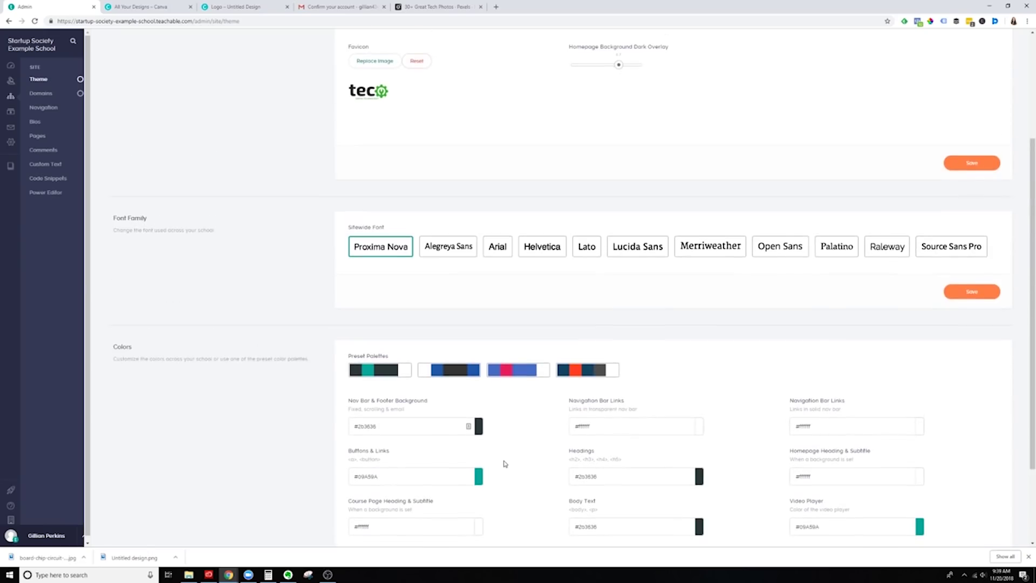
pyautogui.scroll(-2, 505, 464)
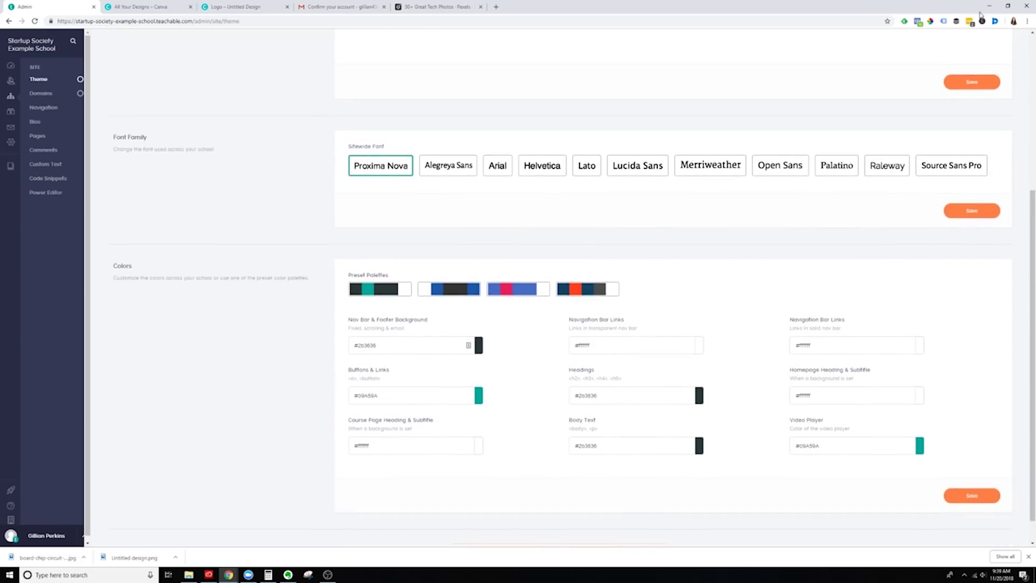
pyautogui.scroll(5, 901, 86)
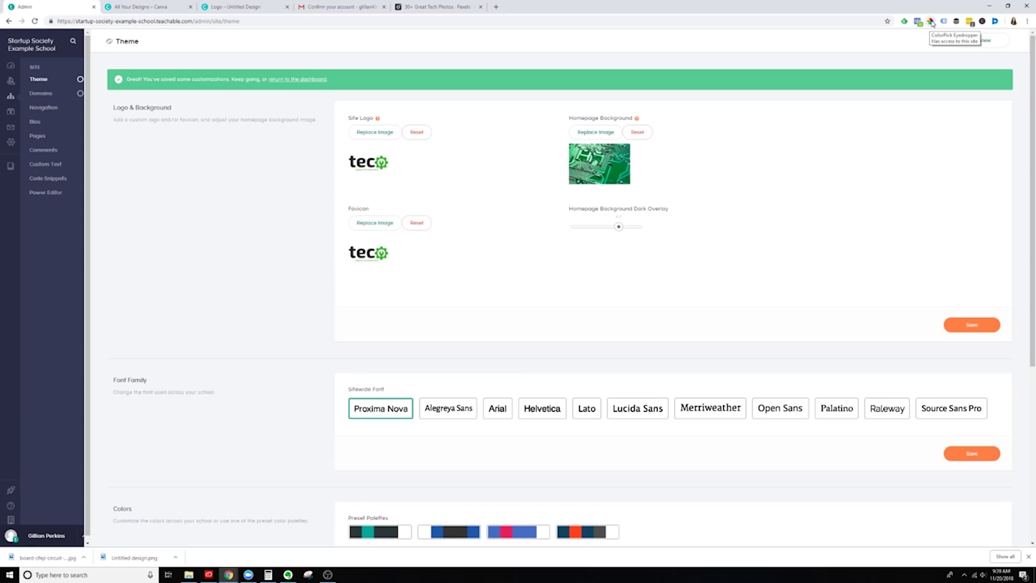
pyautogui.click(931, 21)
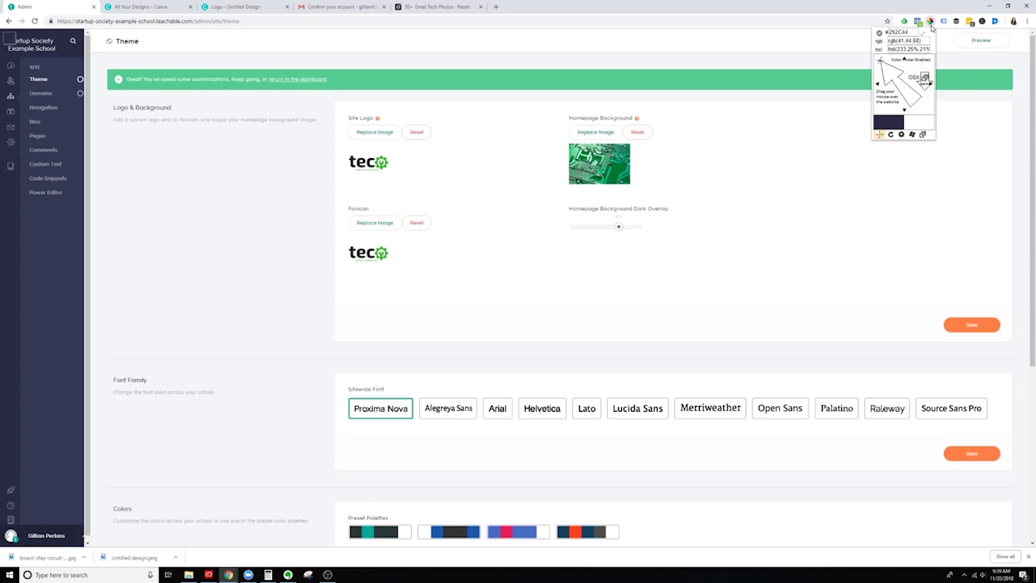
pyautogui.click(891, 42)
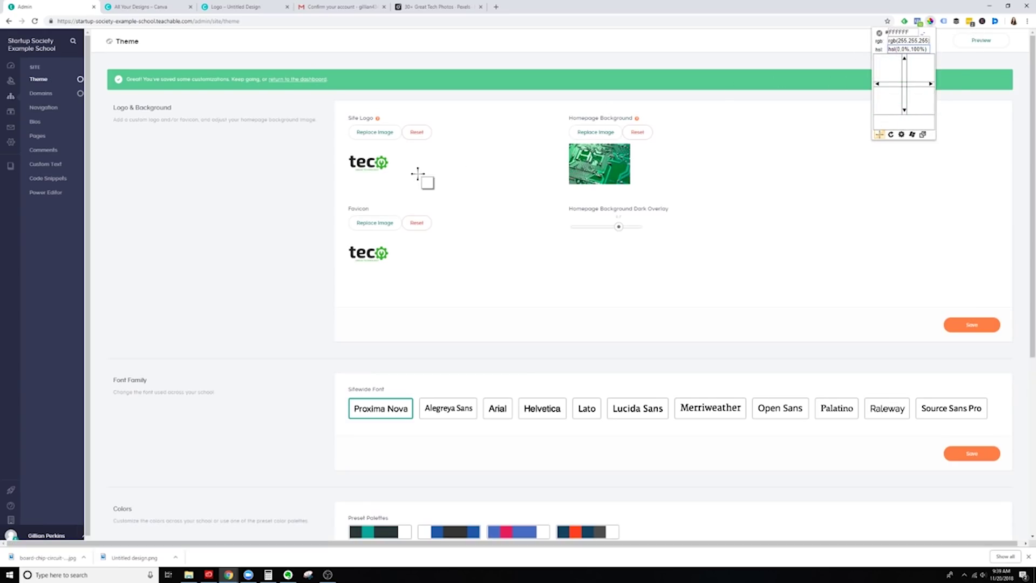
pyautogui.click(381, 169)
pyautogui.hotkey('ctrl', 'c')
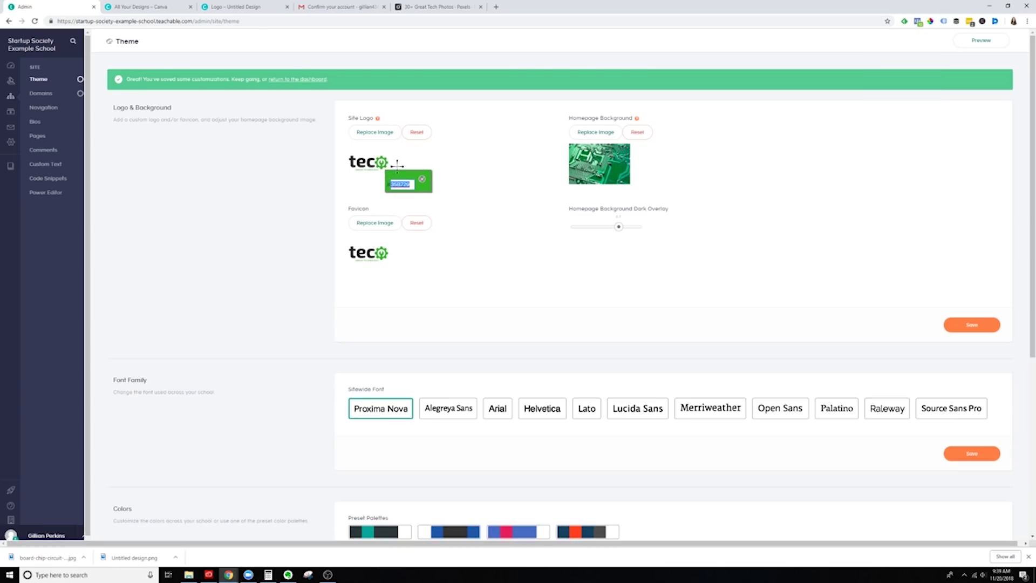
# Set the Buttons & Links color to the copied logo green, adding the # prefix to the hex code
pyautogui.scroll(-5, 569, 286)
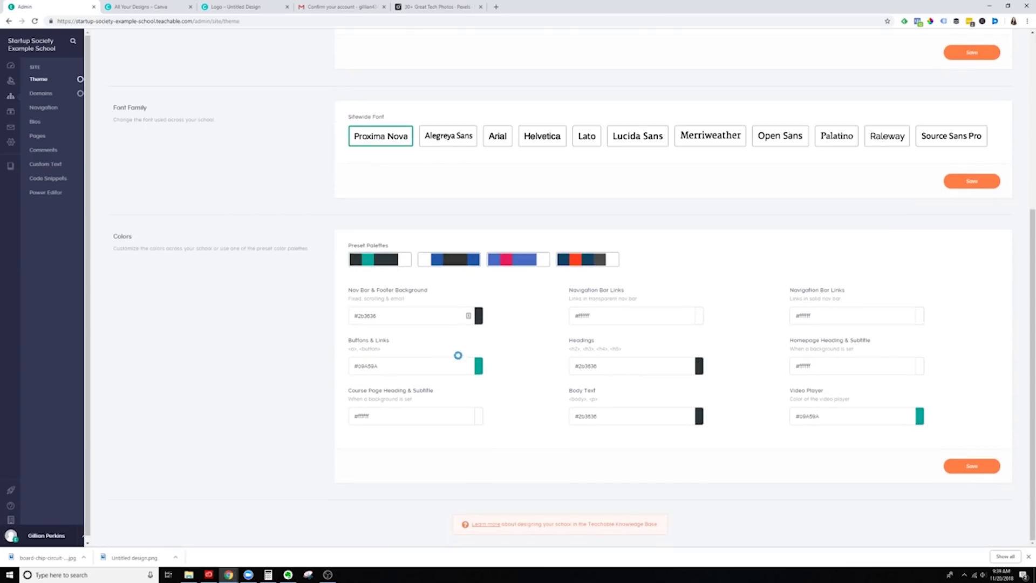
pyautogui.click(366, 365)
pyautogui.click(409, 382)
pyautogui.click(385, 367)
pyautogui.hotkey('ctrl', 'v')
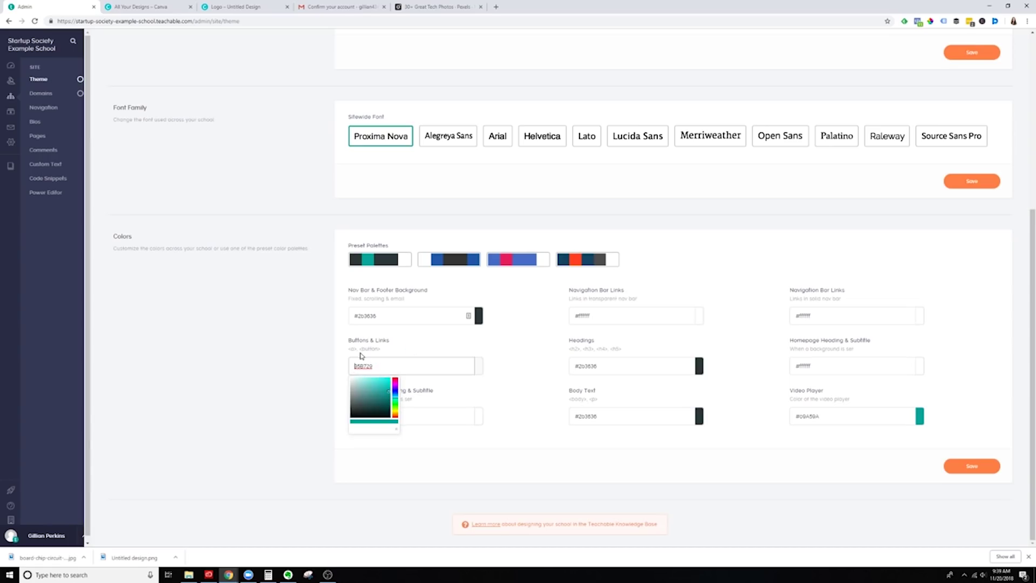
pyautogui.write('#')
pyautogui.click(517, 403)
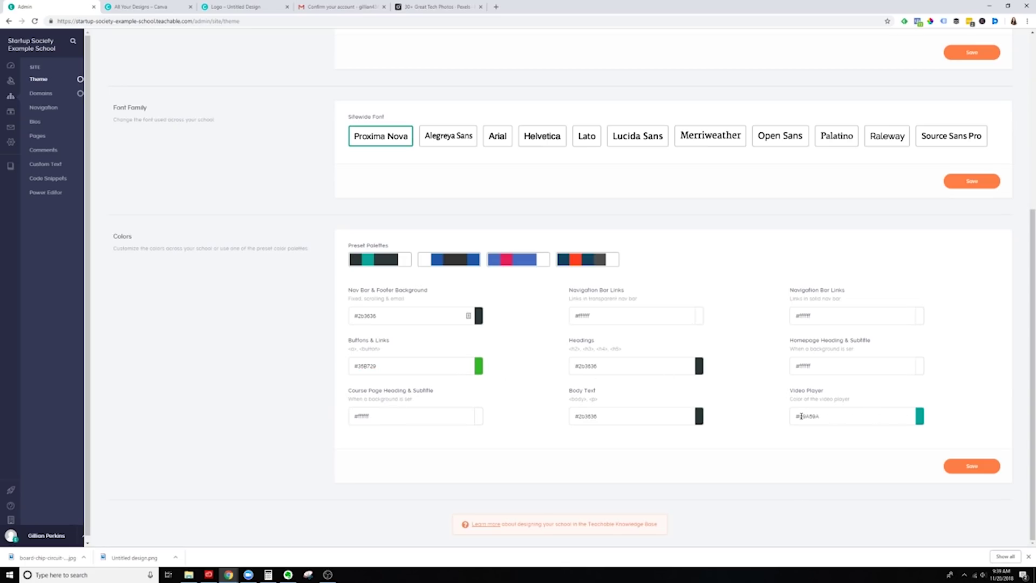
# Set the Video Player color to the same logo green, and save the color settings
pyautogui.moveTo(800, 416); pyautogui.dragTo(844, 418)
pyautogui.hotkey('ctrl', 'v')
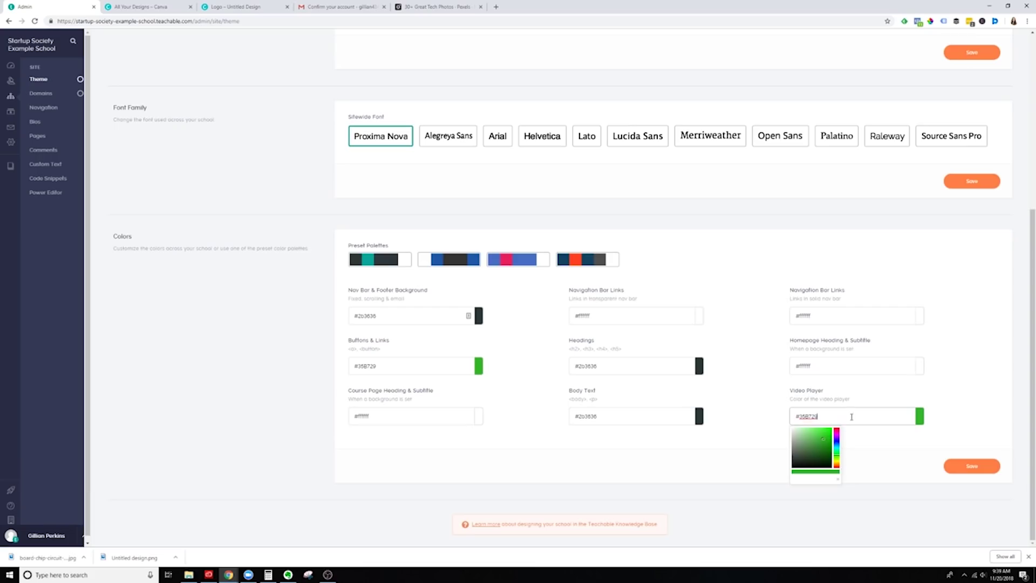
pyautogui.click(875, 448)
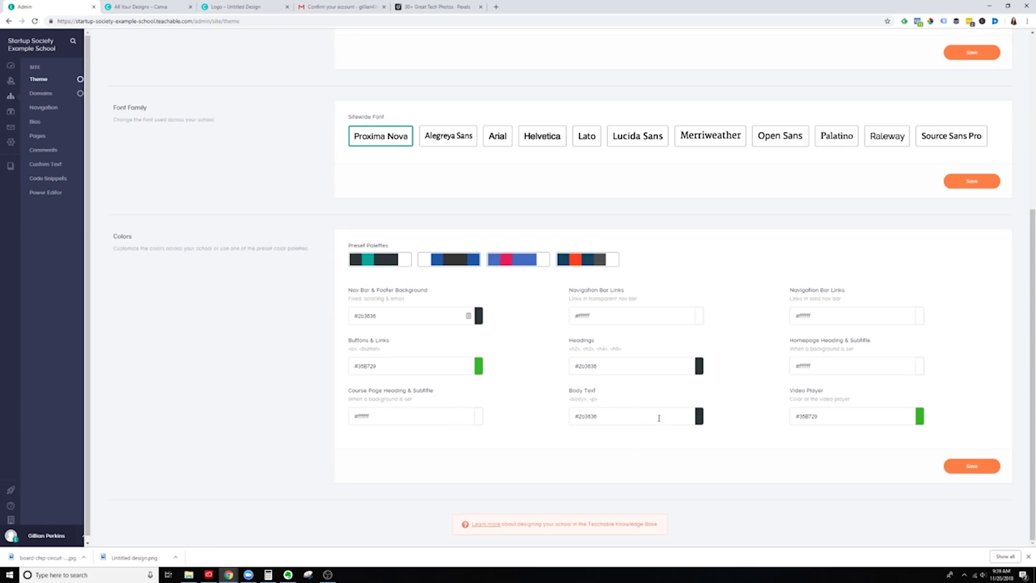
pyautogui.click(972, 468)
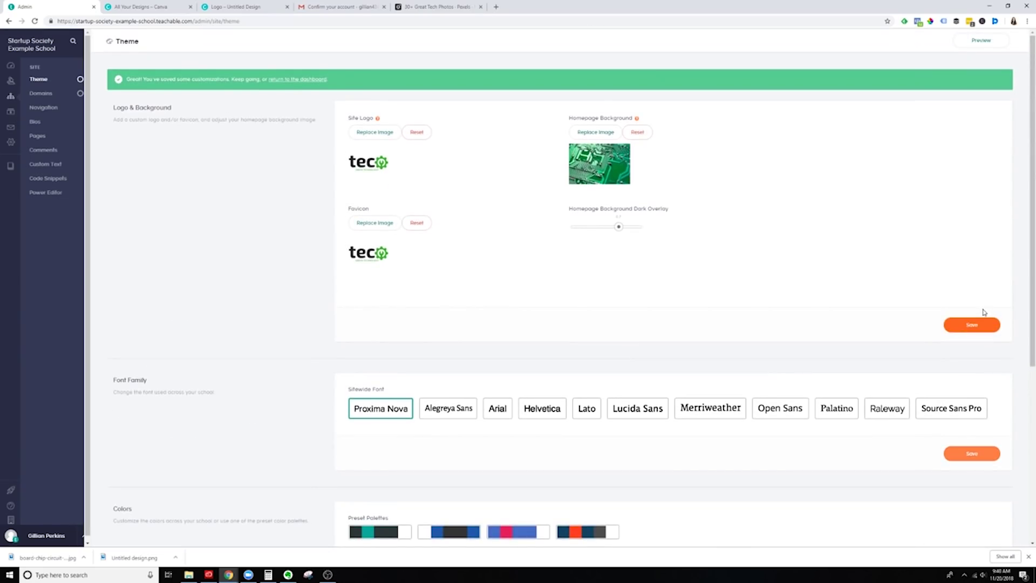
# Preview the customized school homepage to check its logo, background and button colors, and return to the theme settings
pyautogui.click(982, 42)
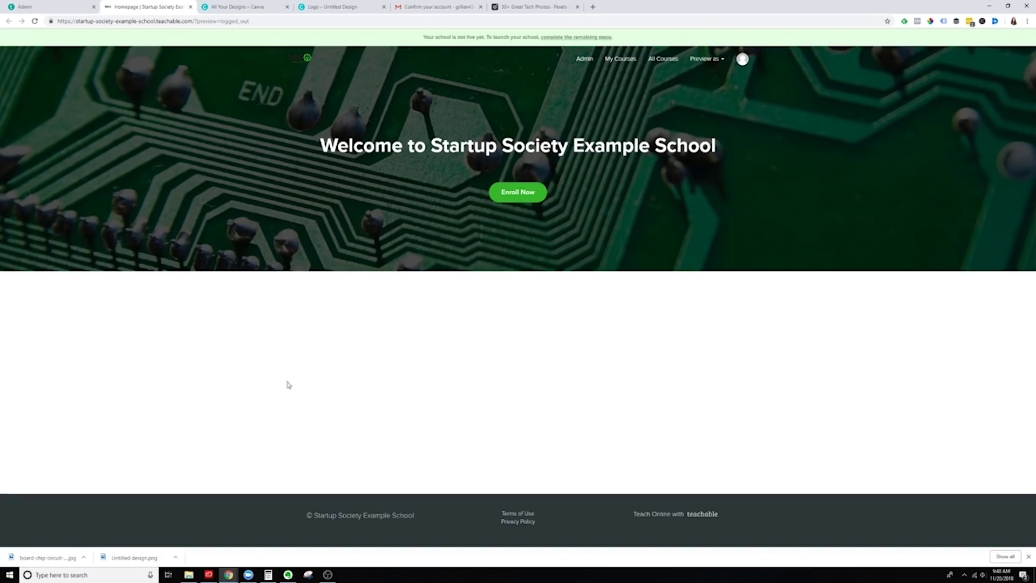
pyautogui.click(48, 5)
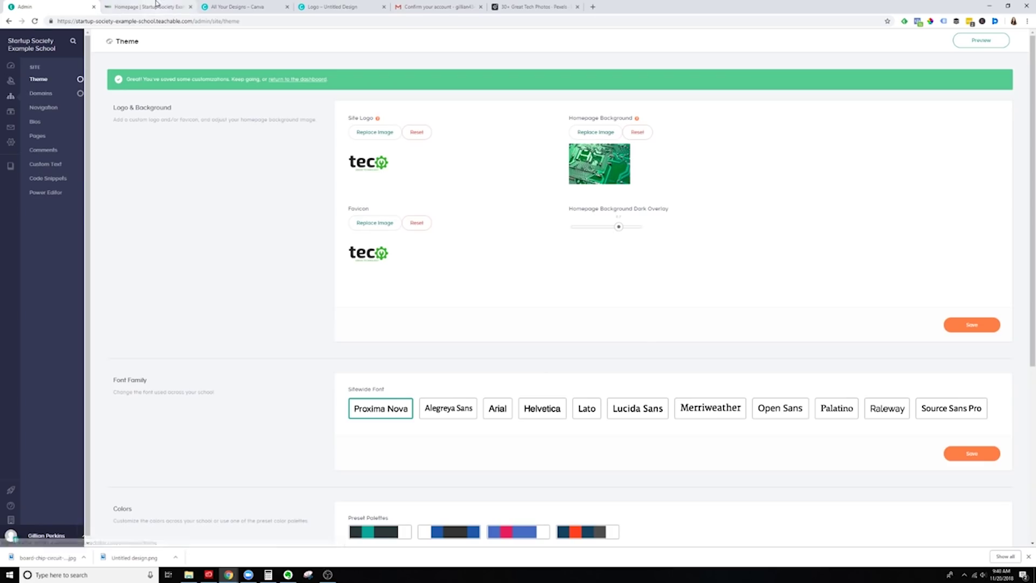
pyautogui.click(120, 7)
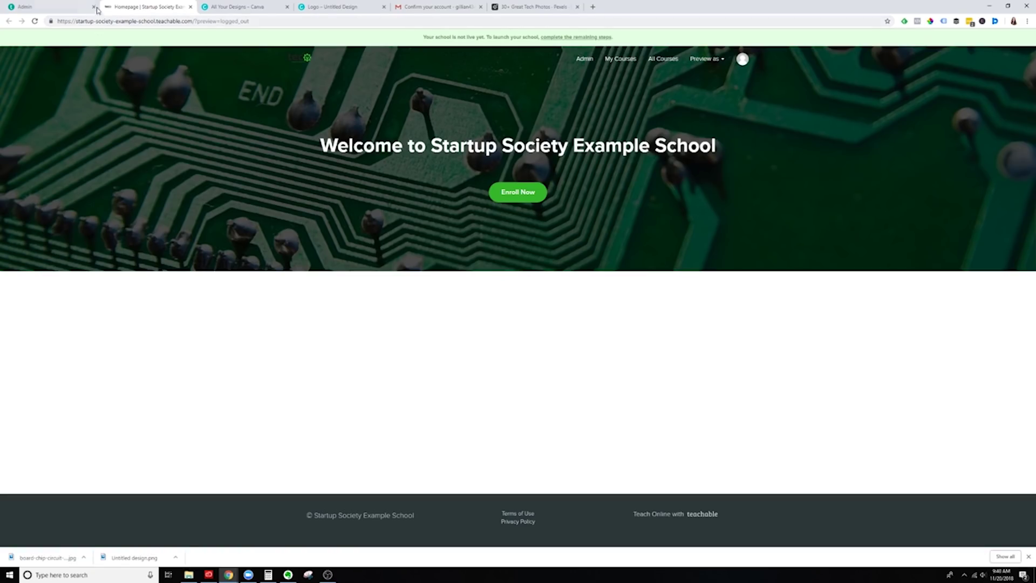
pyautogui.click(75, 5)
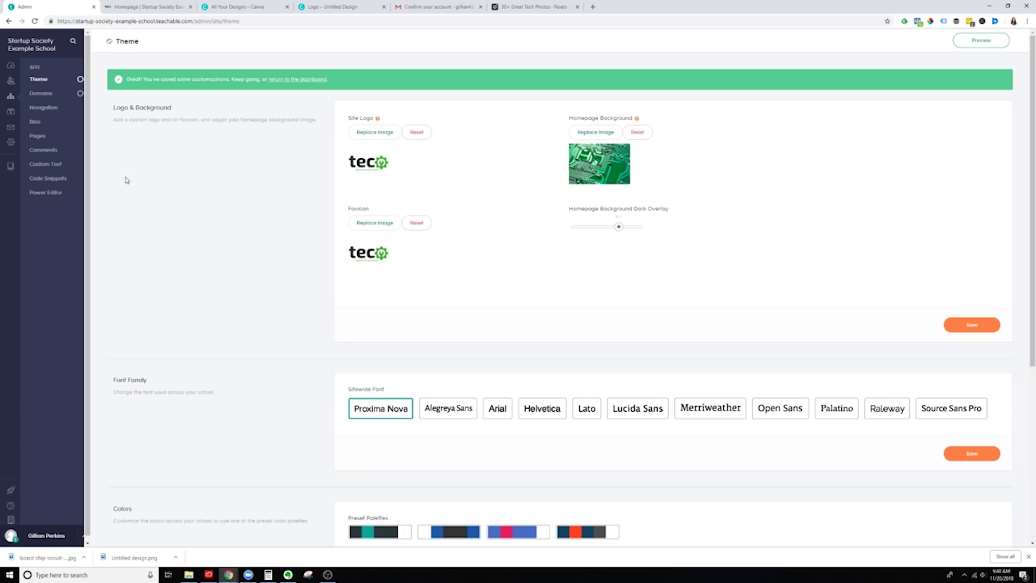
# Review the site's Navigation, Bios, Pages and Comments settings, checking the Pages list against the homepage preview
pyautogui.click(55, 108)
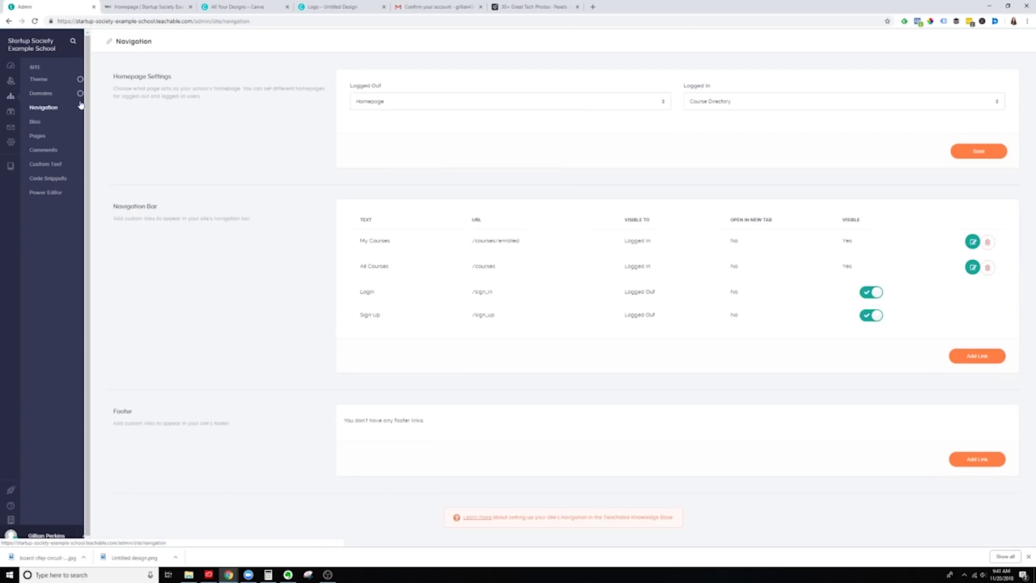
pyautogui.click(36, 122)
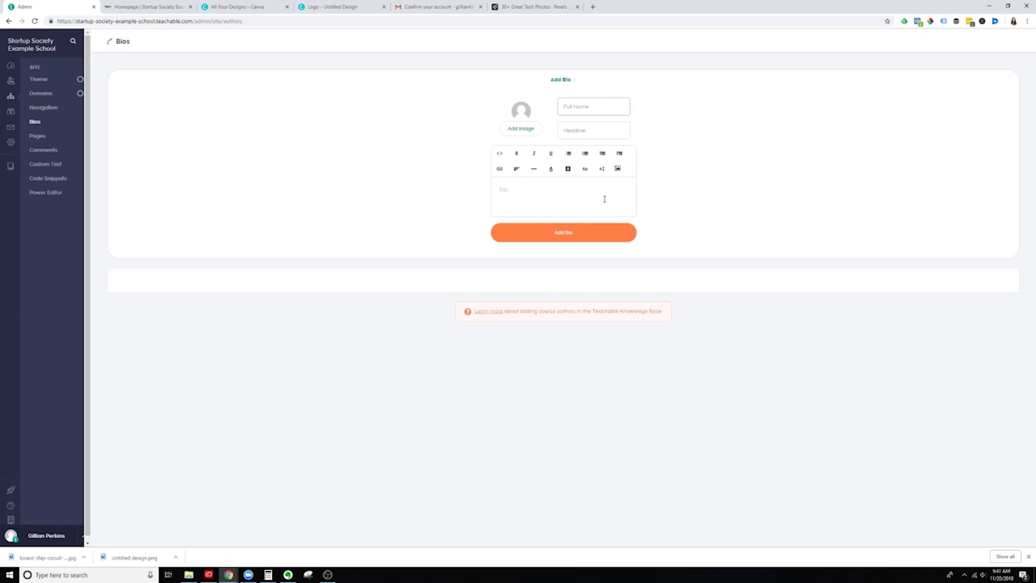
pyautogui.click(37, 137)
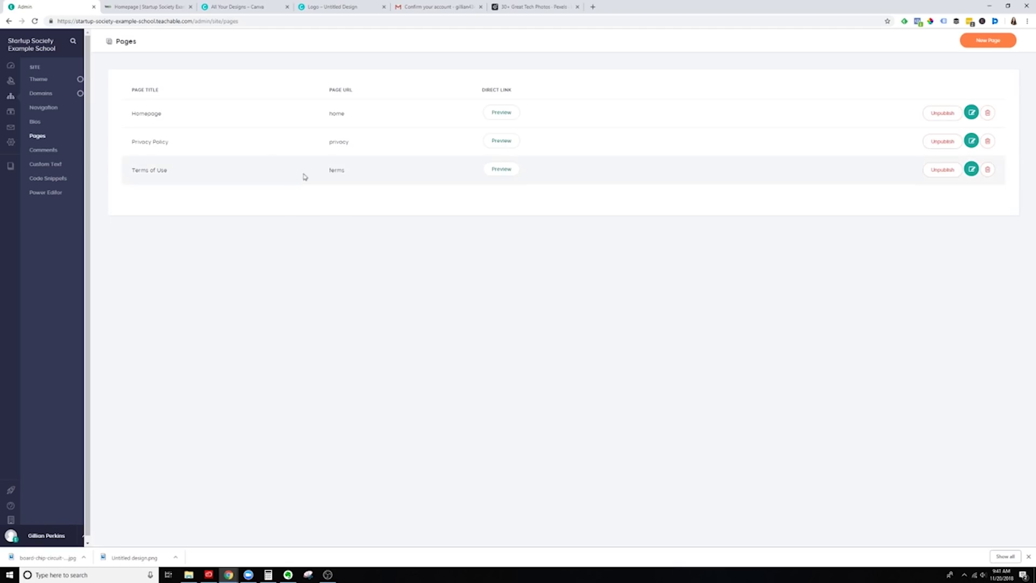
pyautogui.click(173, 6)
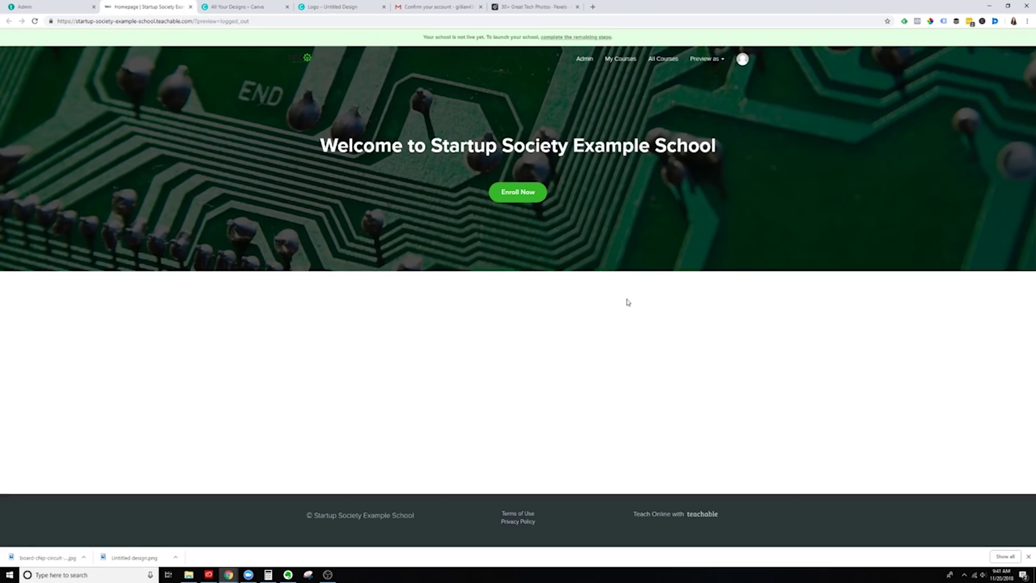
pyautogui.click(51, 6)
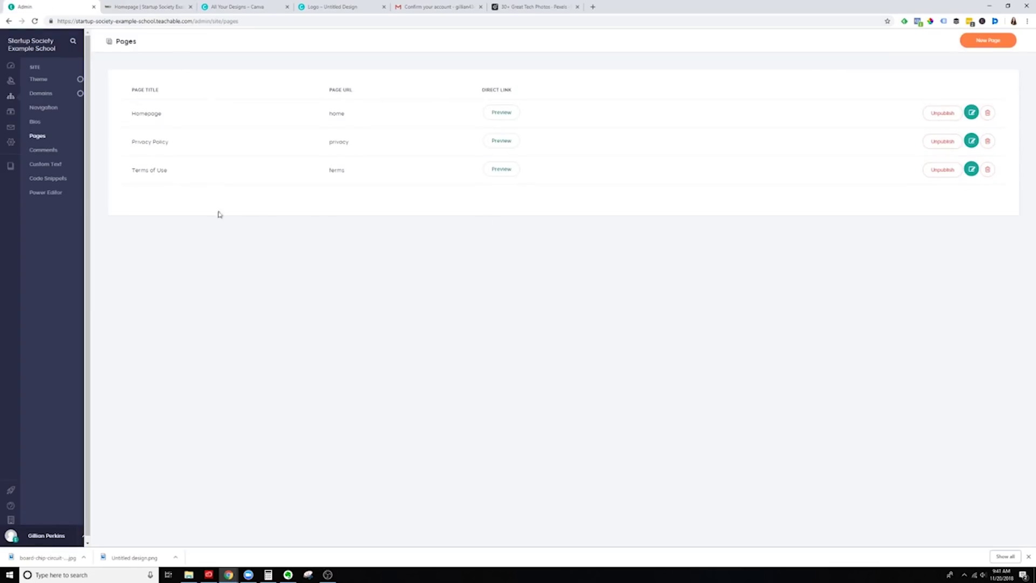
pyautogui.click(45, 156)
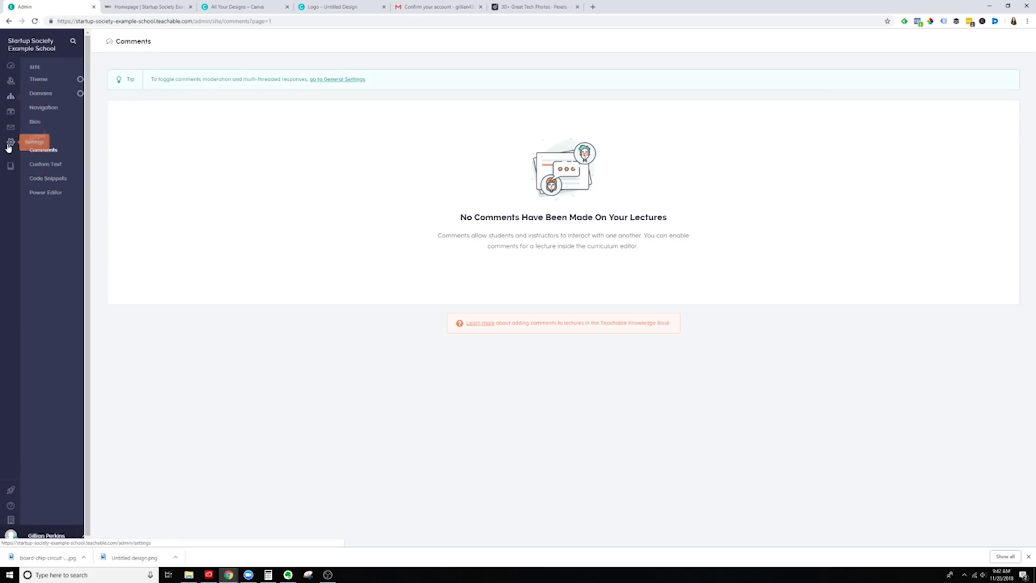
# Look through the school's Students list, sales Transactions and email Compose areas
pyautogui.click(11, 82)
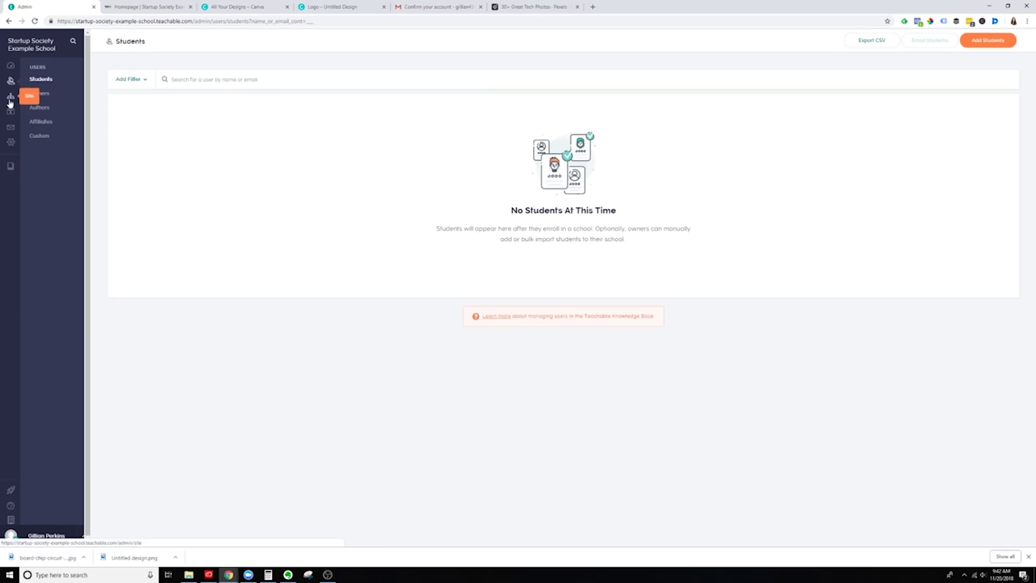
pyautogui.click(8, 118)
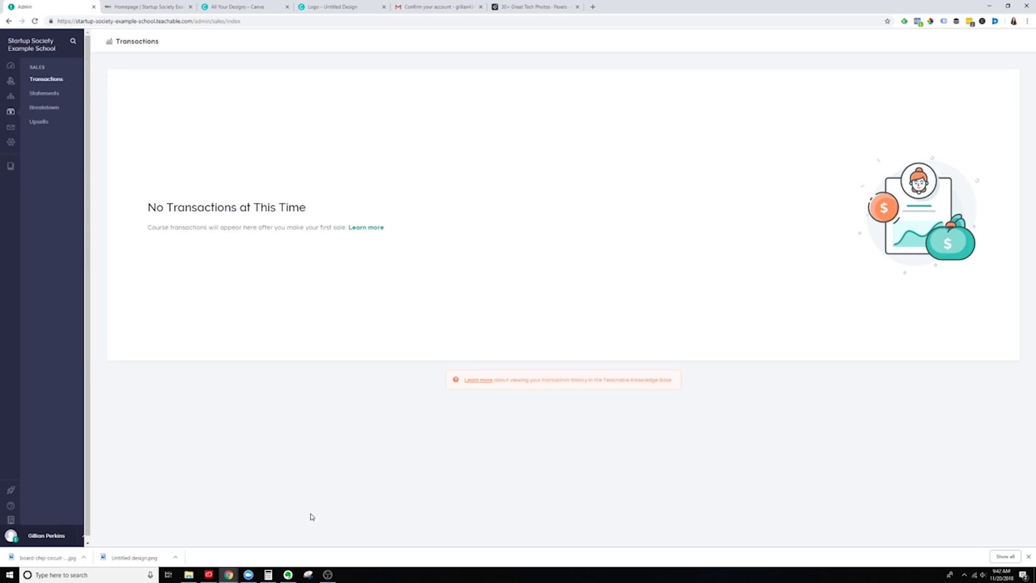
pyautogui.click(11, 128)
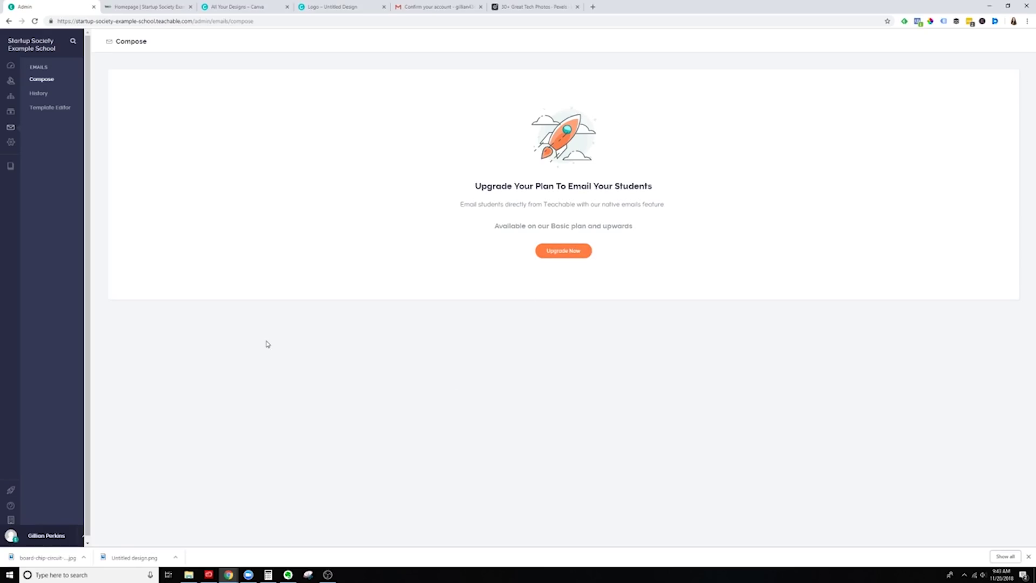
# Turn off Autoplay videos for lectures in the school's general settings and save the lecture settings
pyautogui.click(10, 143)
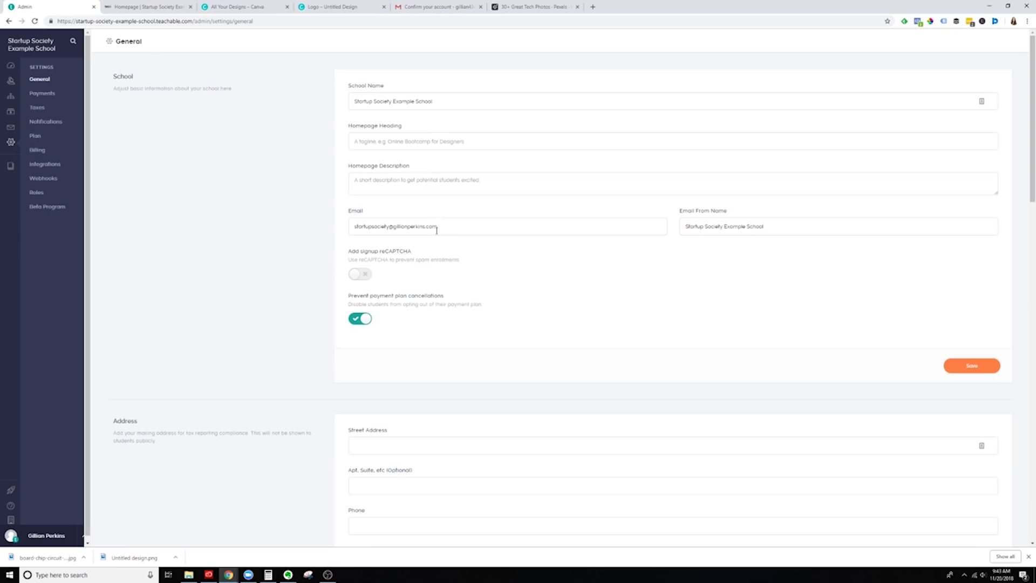
pyautogui.scroll(-6, 371, 238)
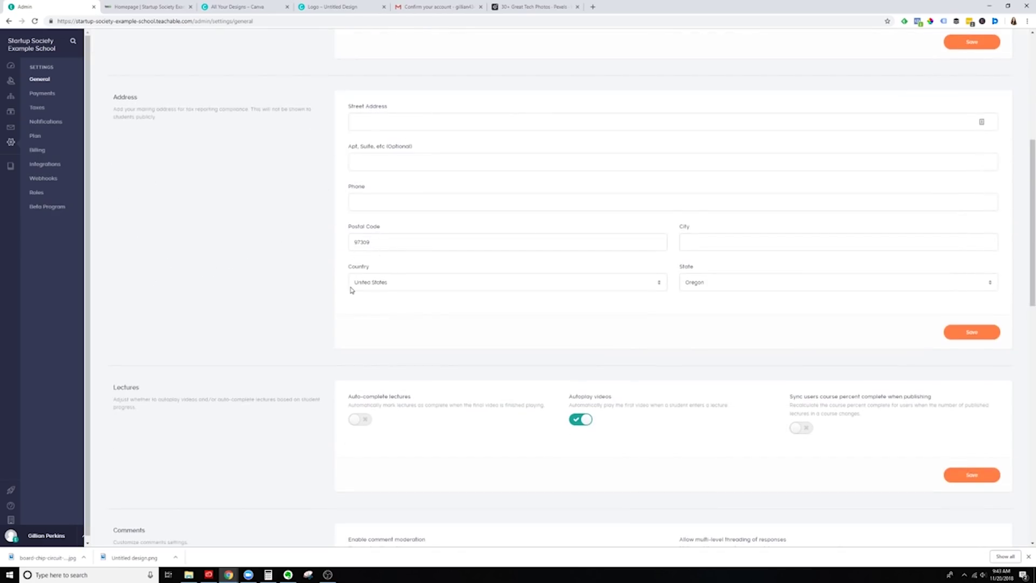
pyautogui.scroll(-3, 351, 291)
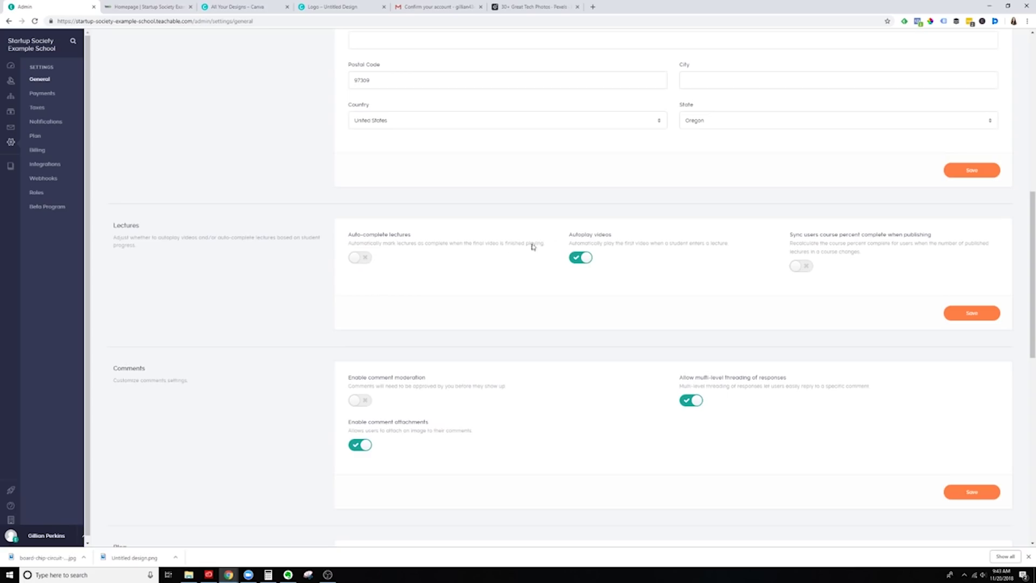
pyautogui.click(585, 261)
pyautogui.click(965, 314)
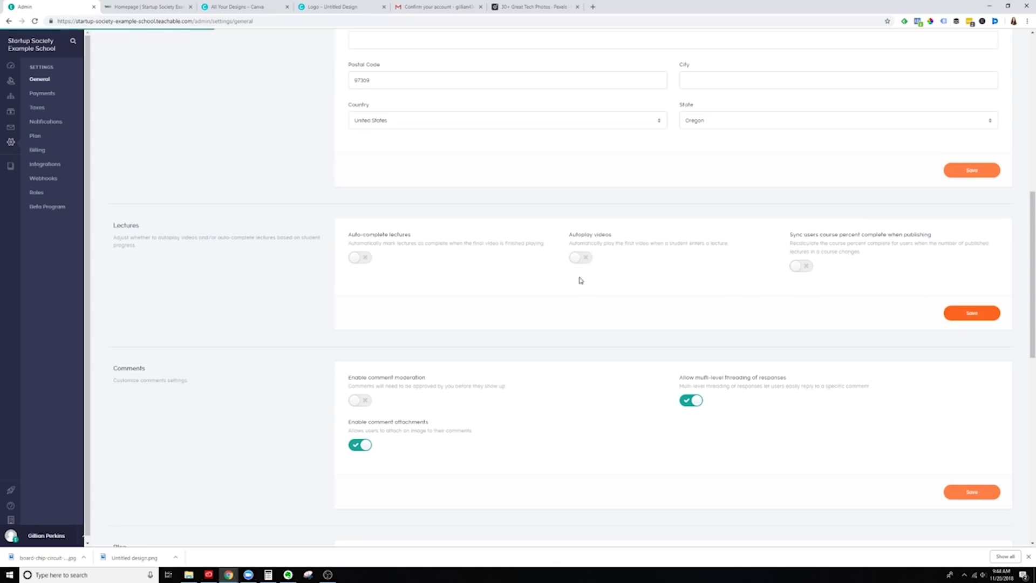
# Review the Comments, Blog, Status and myTeachable sections of the general settings, checking the homepage preview along the way
pyautogui.scroll(-2, 572, 335)
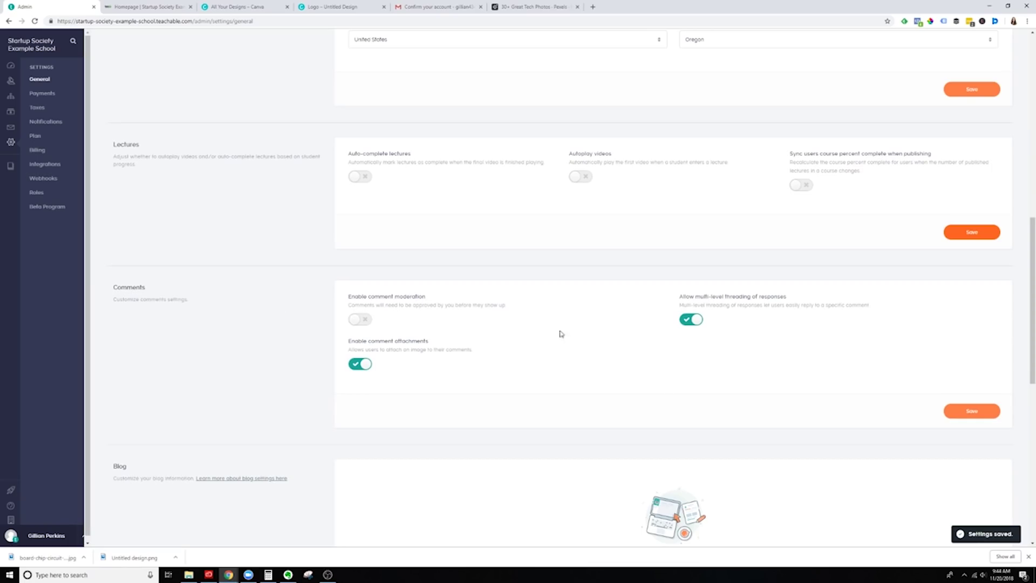
pyautogui.scroll(-3, 696, 395)
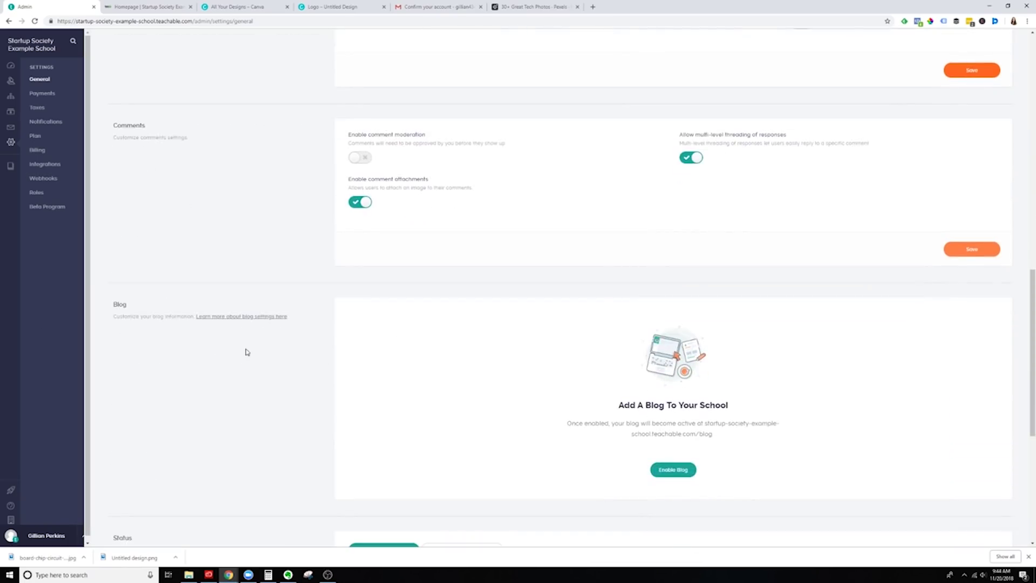
pyautogui.scroll(-3, 497, 297)
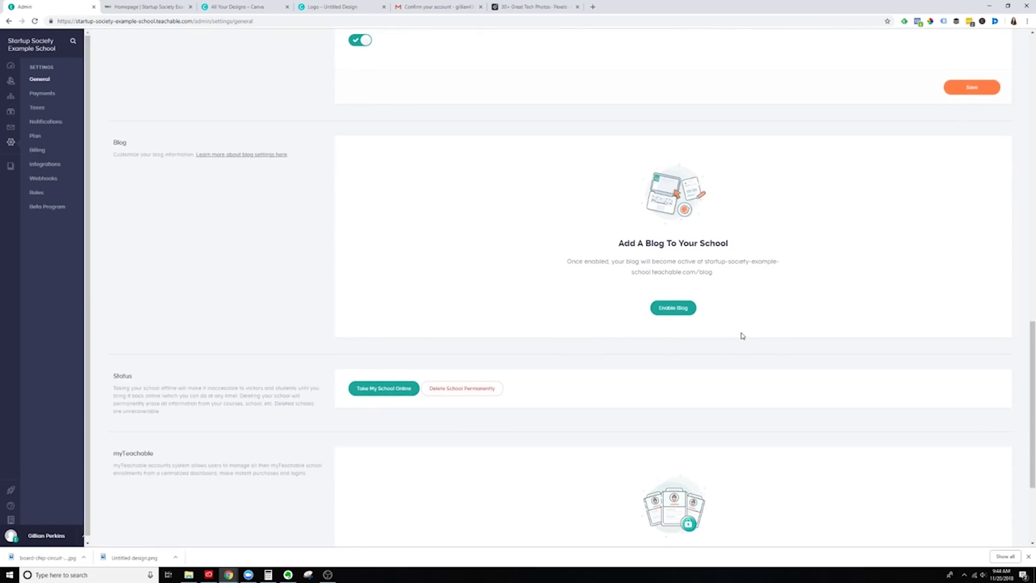
pyautogui.click(127, 5)
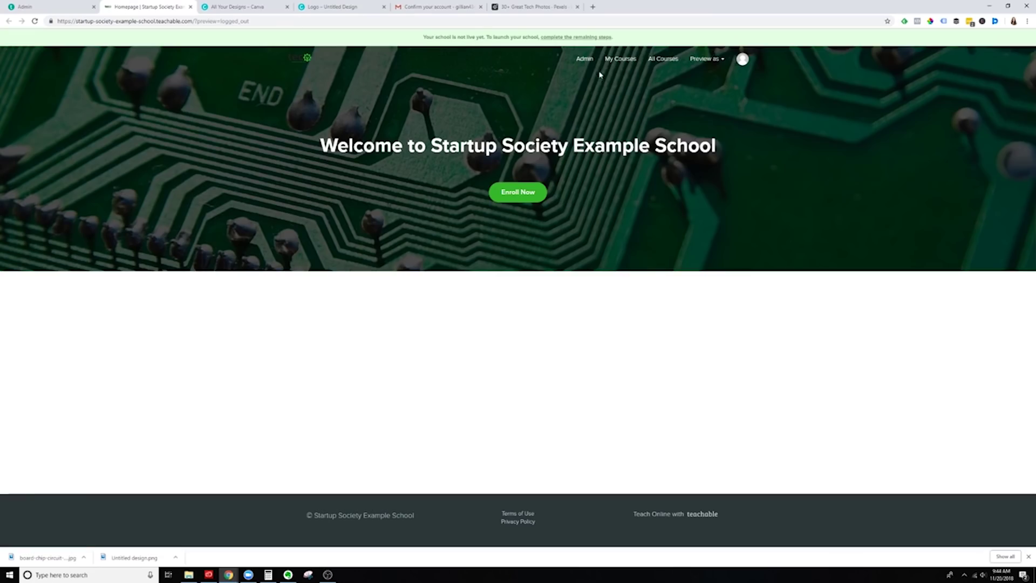
pyautogui.click(32, 7)
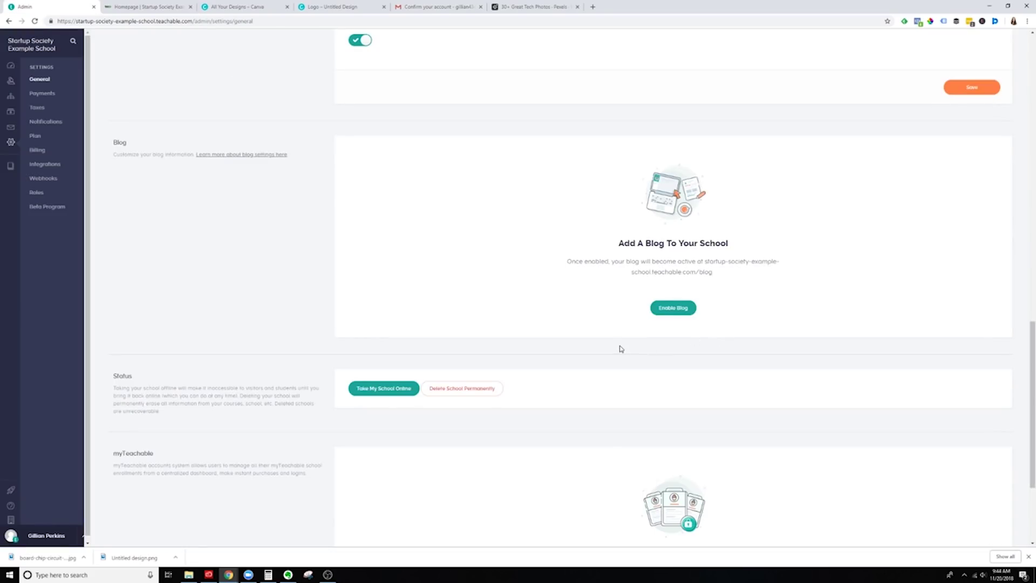
pyautogui.scroll(-2, 594, 353)
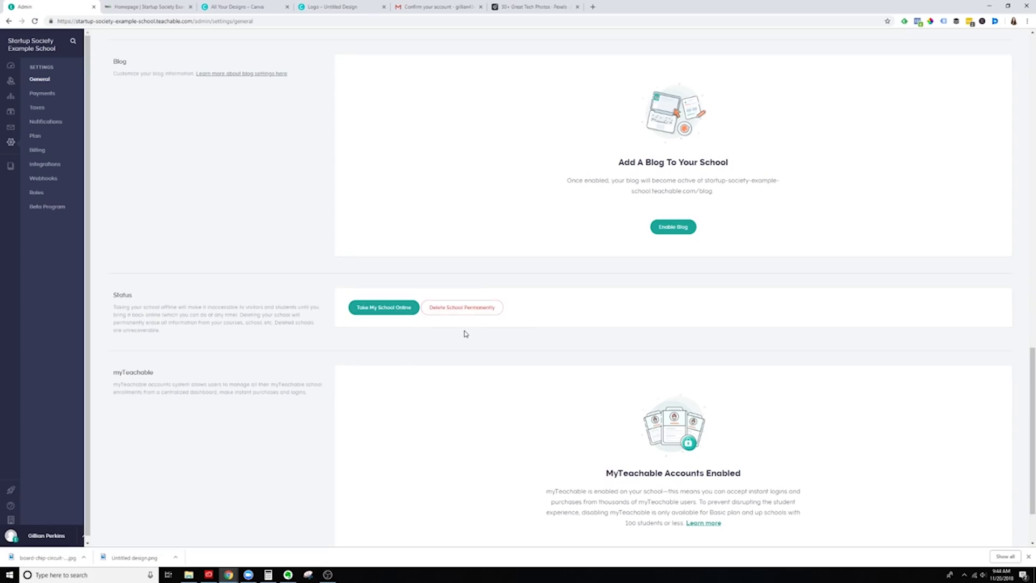
pyautogui.scroll(-2, 464, 334)
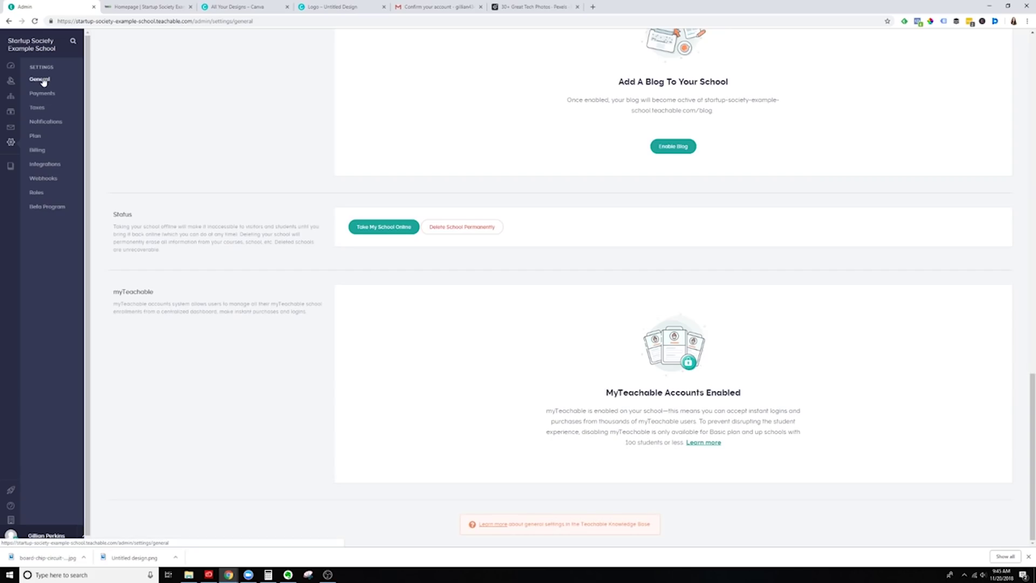
# Examine the school's Payments, Plan, Billing and Integrations settings, including the integrations available on higher plans
pyautogui.click(47, 95)
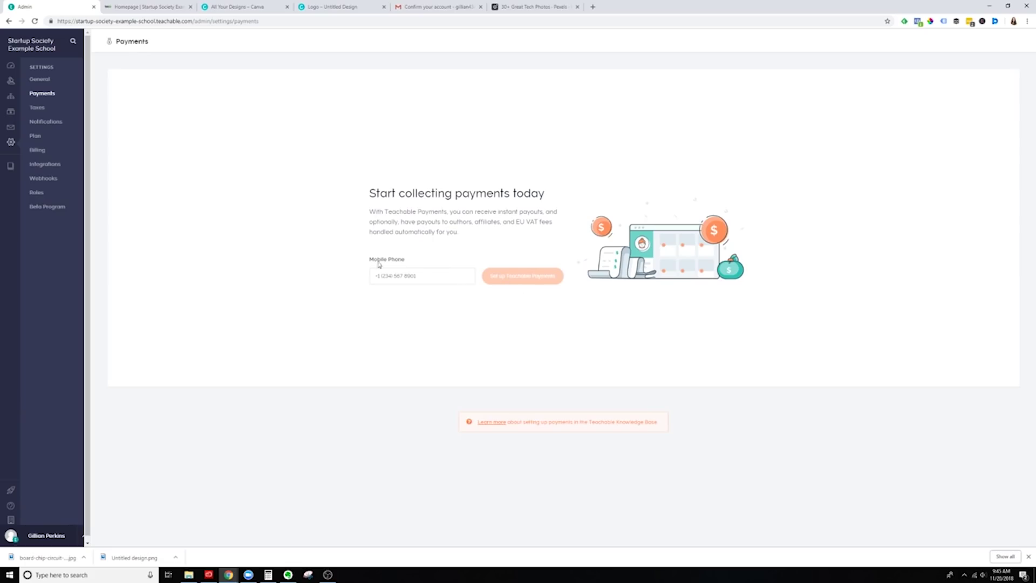
pyautogui.click(34, 137)
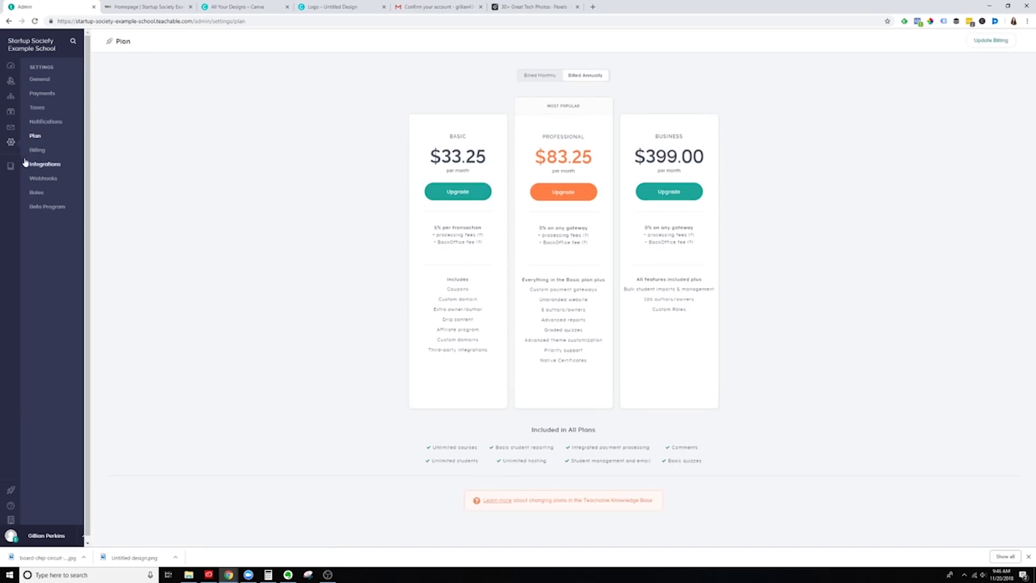
pyautogui.click(38, 151)
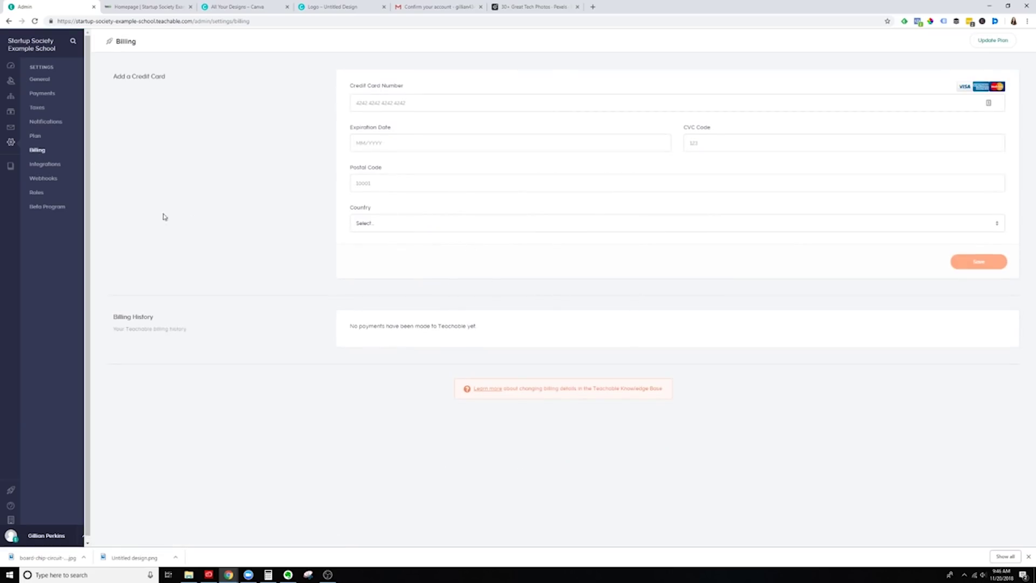
pyautogui.click(44, 165)
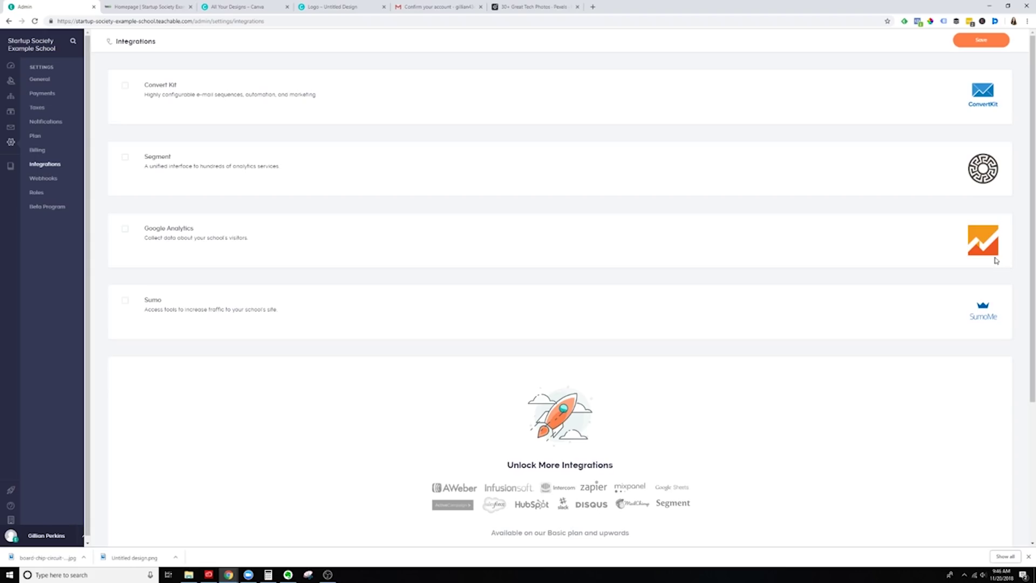
pyautogui.scroll(-1, 984, 323)
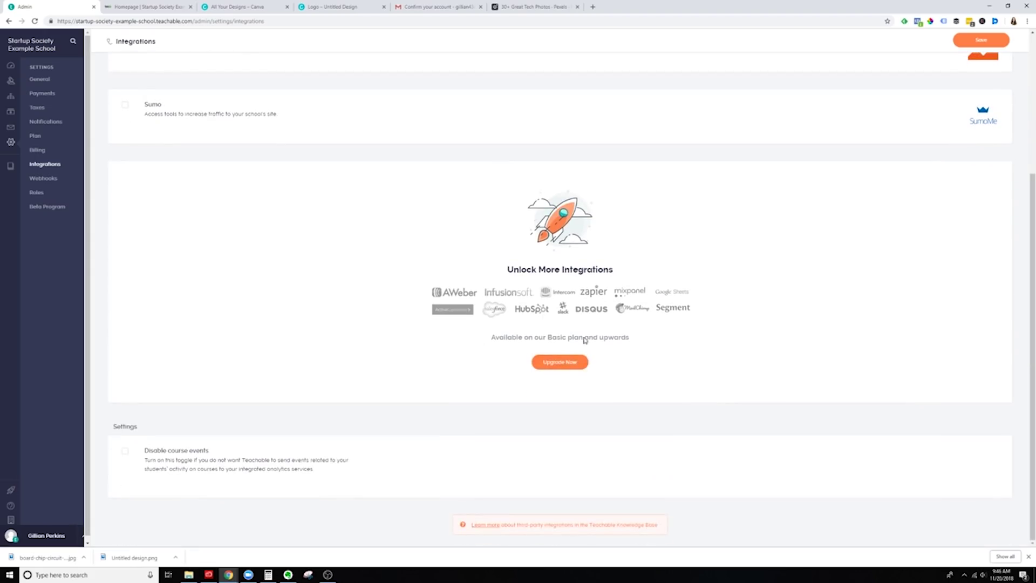
pyautogui.scroll(1, 476, 348)
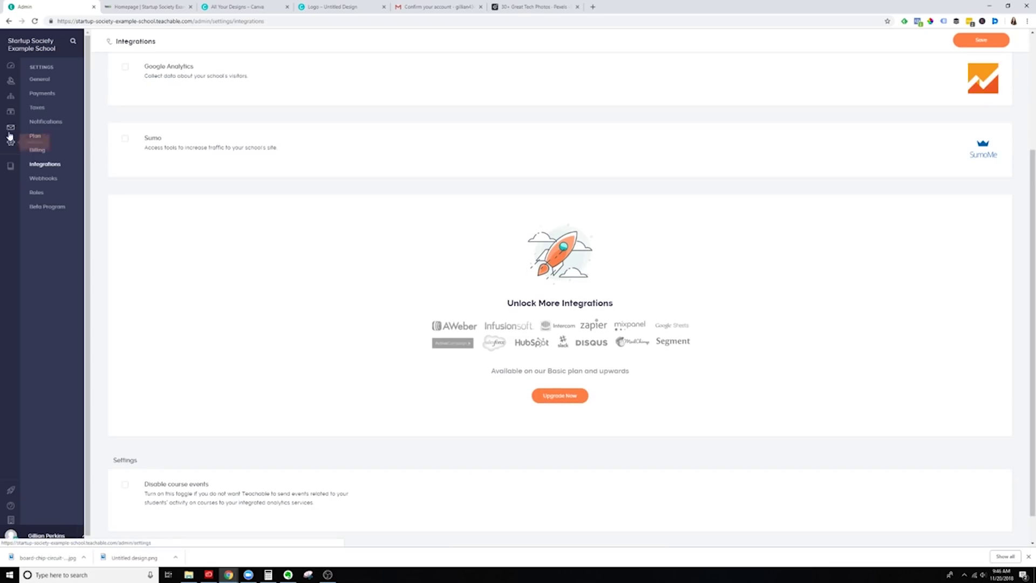
# Start a new course in the school and name it Awesome Example Course
pyautogui.click(10, 169)
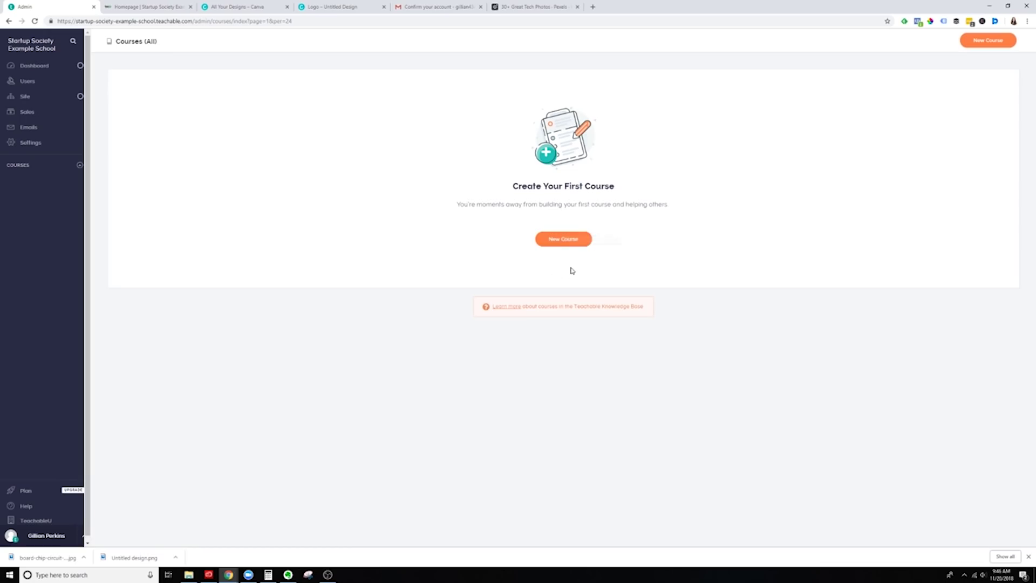
pyautogui.click(80, 168)
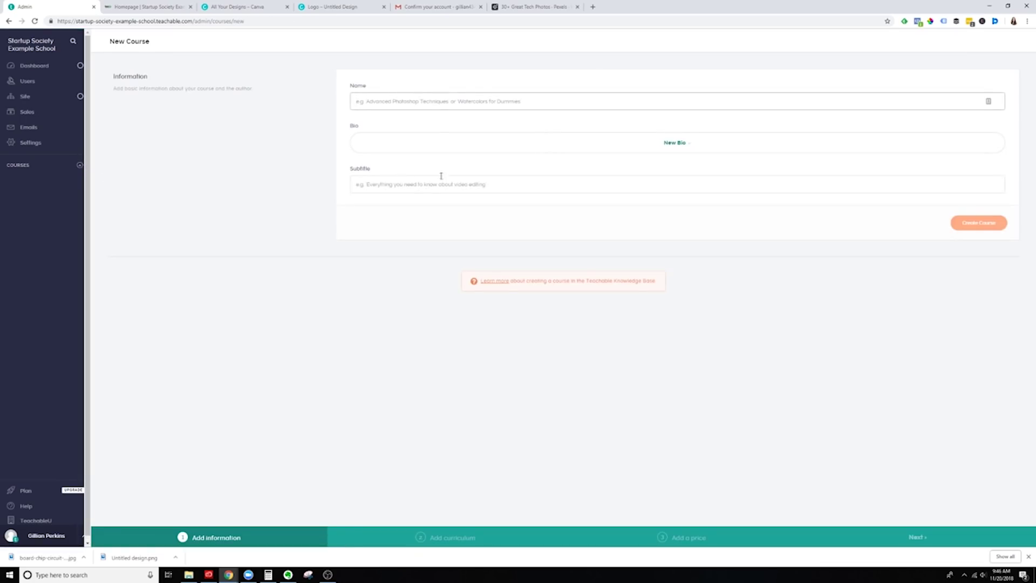
pyautogui.click(480, 103)
pyautogui.write('Ad')
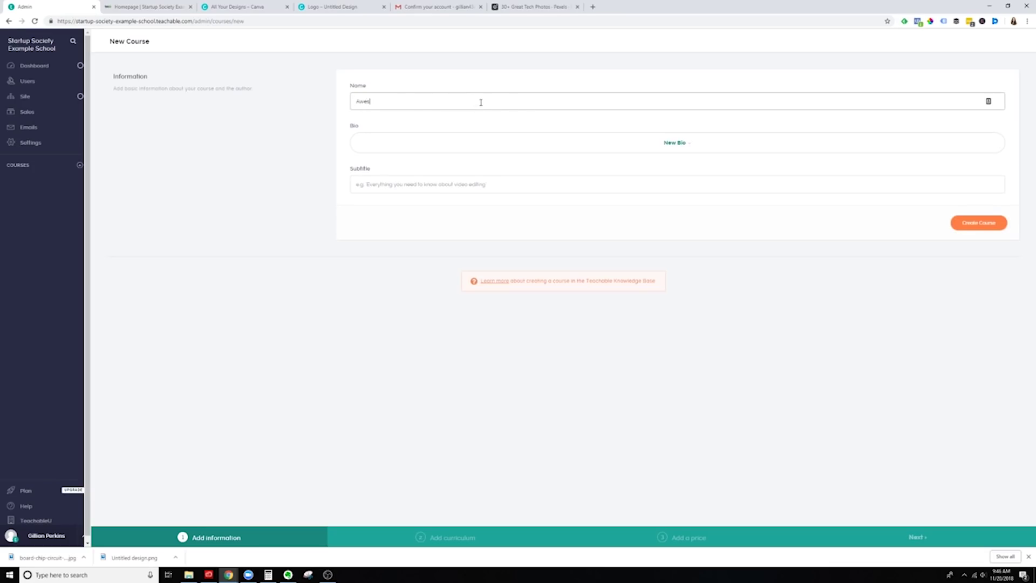
pyautogui.write('esome Example Course')
# Add a new author bio with the author's full name, a photo, the headline Course Creator and text about 6 years creating online courses
pyautogui.click(672, 145)
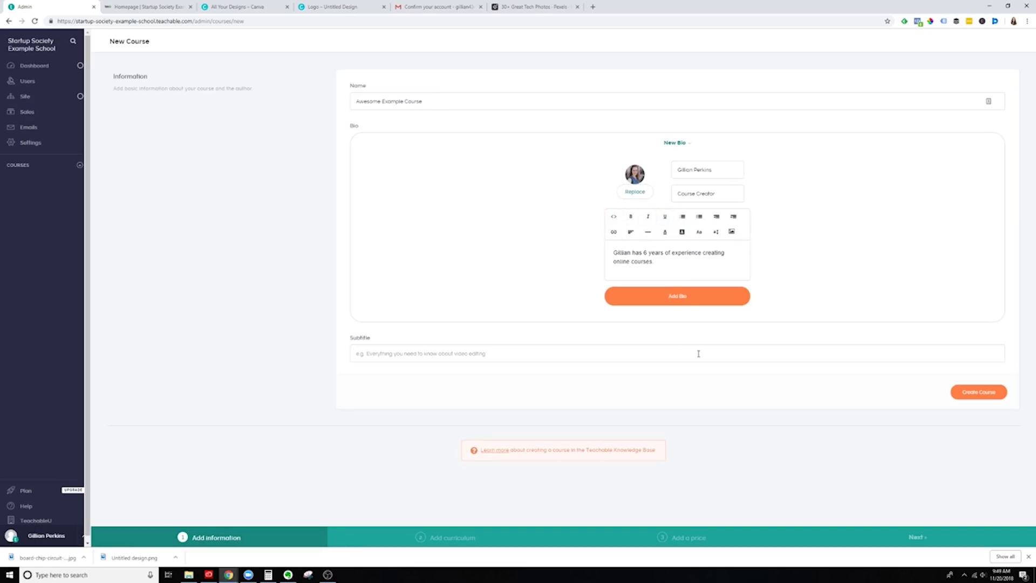
pyautogui.click(686, 300)
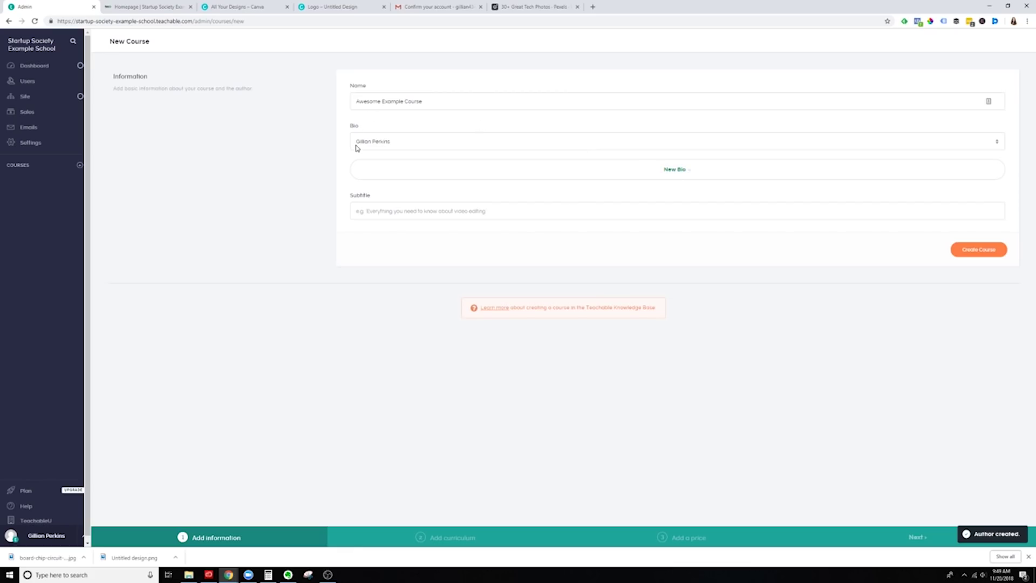
# Set the course subtitle to "The most amazing course you'll ever take!" and create the course
pyautogui.click(414, 211)
pyautogui.write('The most')
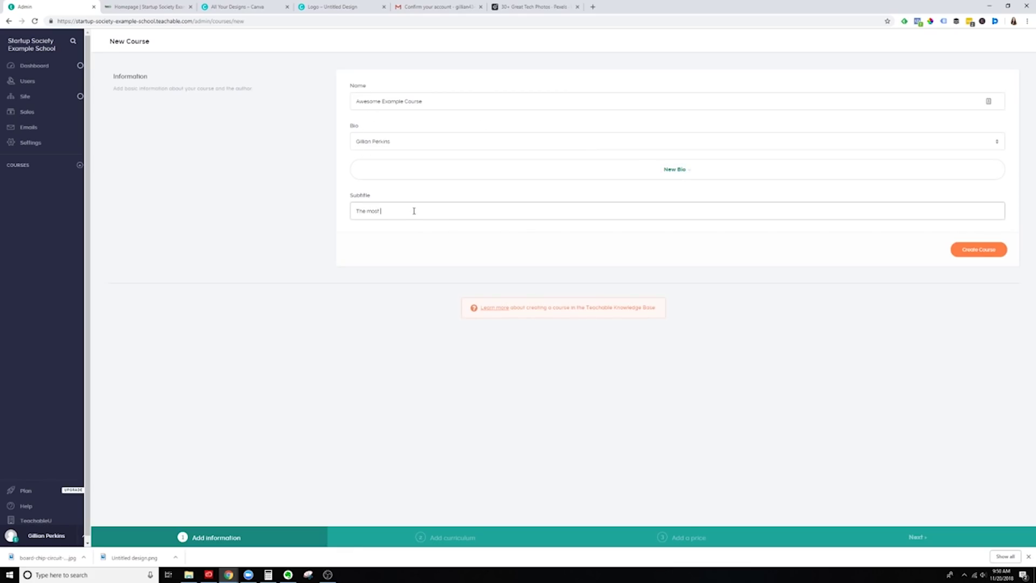
pyautogui.write(" amazing course you'll ever take!")
pyautogui.click(977, 253)
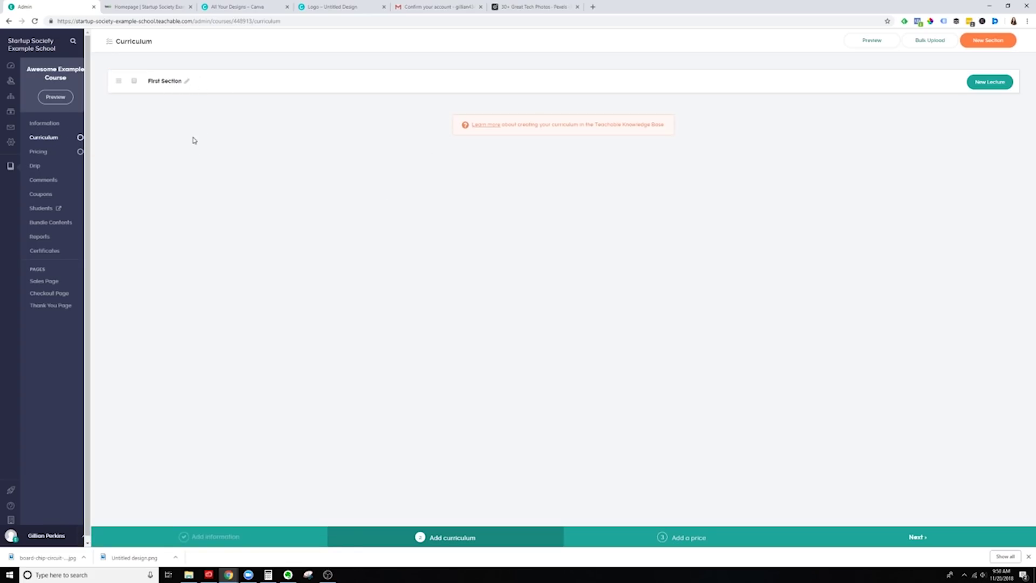
# Add a new section named Module 1 to the course curriculum
pyautogui.click(990, 43)
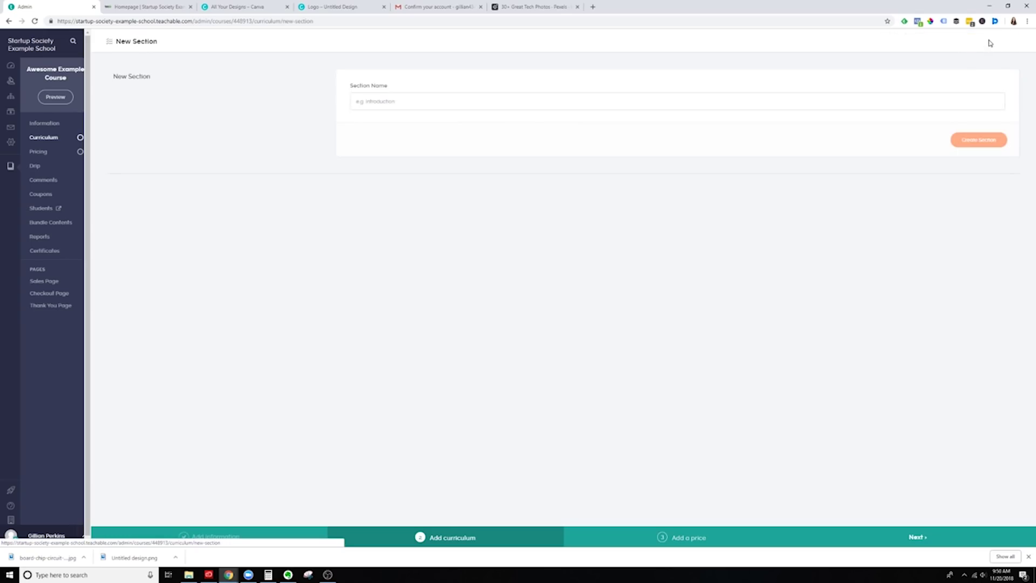
pyautogui.click(416, 102)
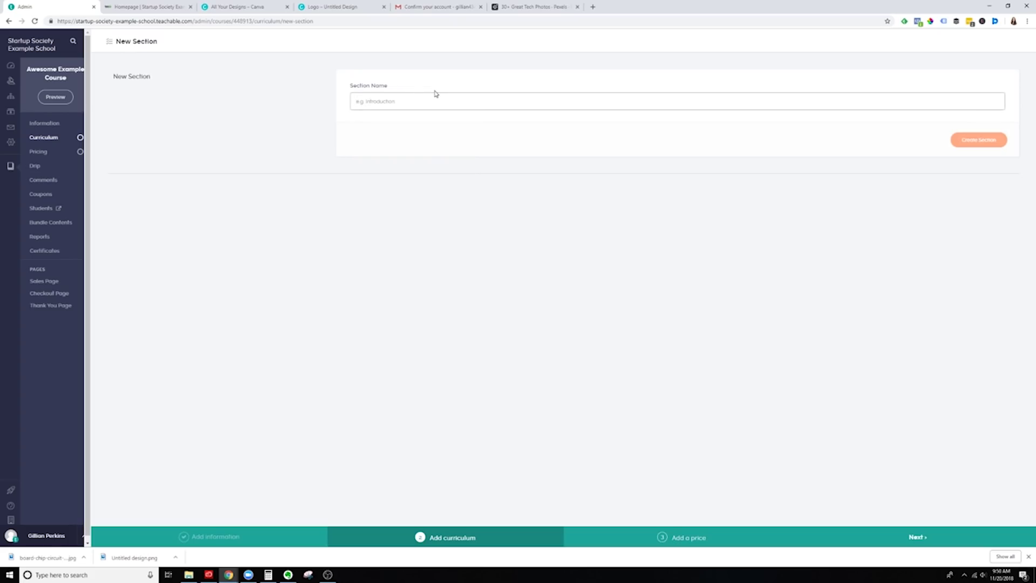
pyautogui.write('Module 1')
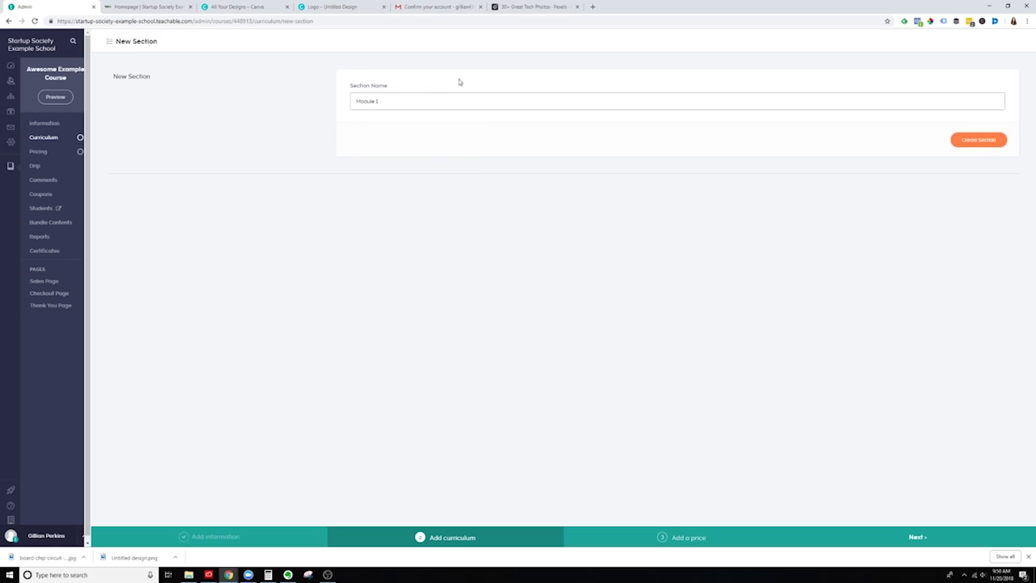
pyautogui.click(1006, 138)
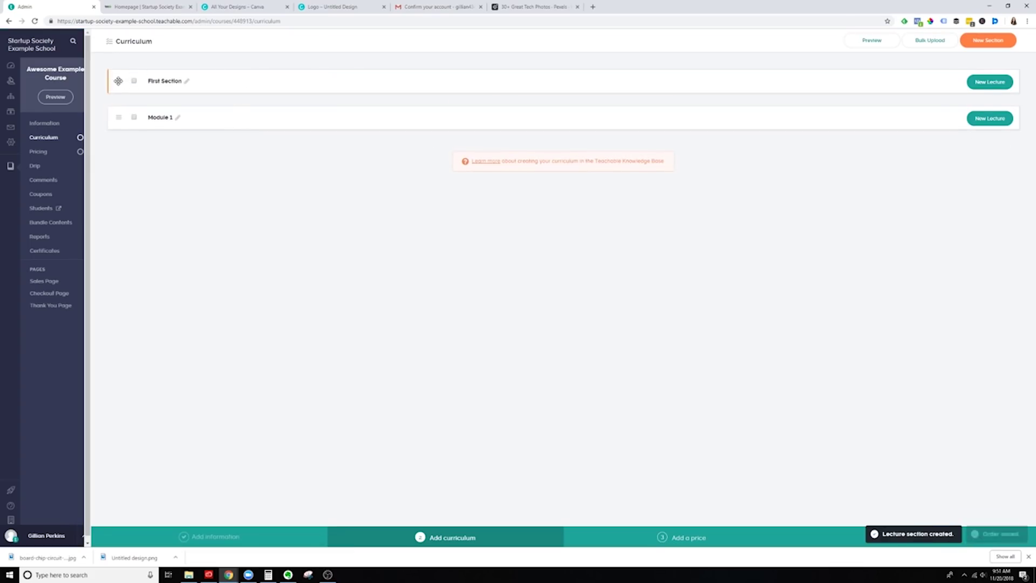
# Rename First Section as Module 2 and move it below Module 1
pyautogui.click(186, 81)
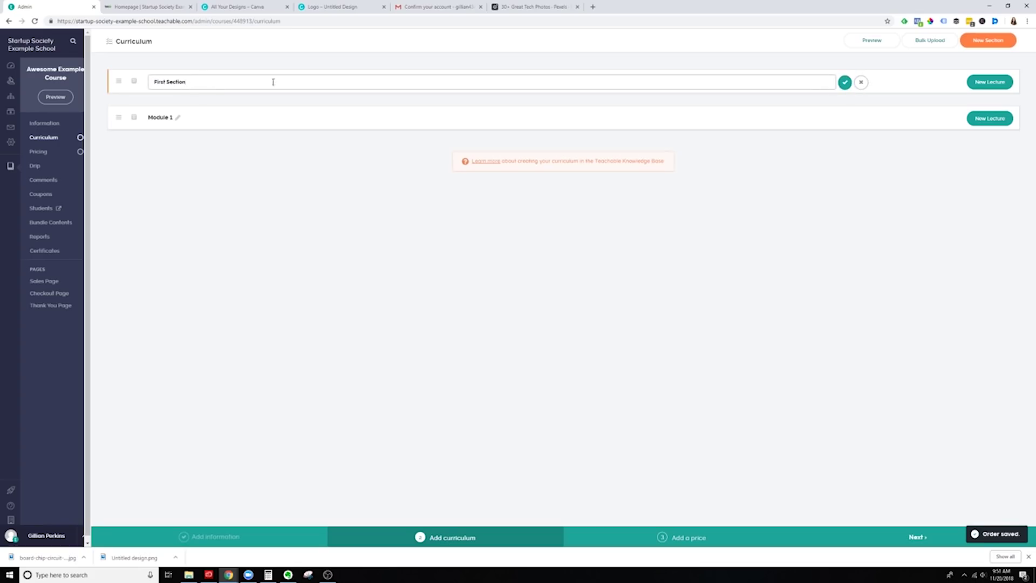
pyautogui.doubleClick(709, 87)
pyautogui.click(716, 78)
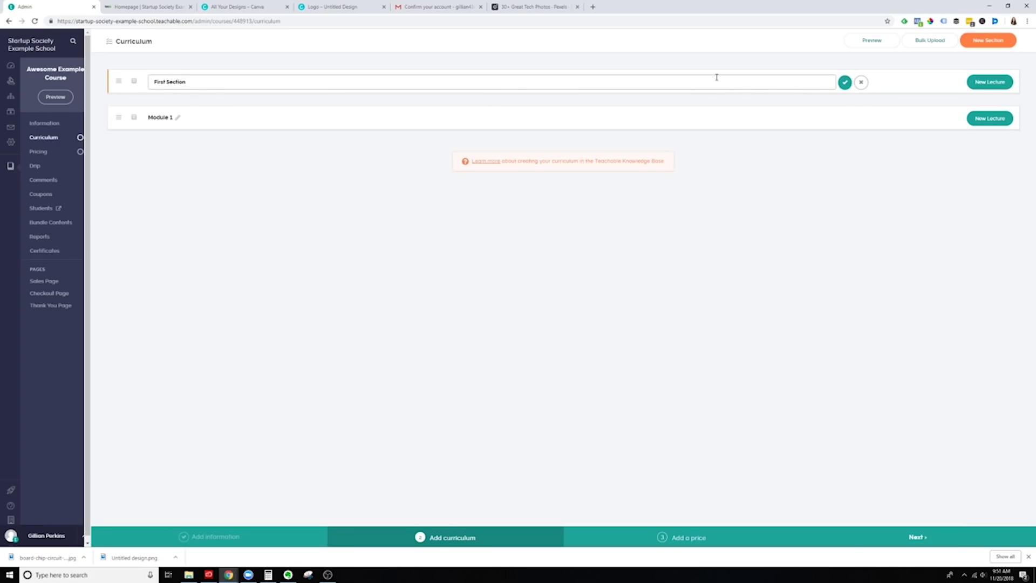
pyautogui.press('BackSpace')
pyautogui.press('BackSpace')
pyautogui.press('BackSpace')
pyautogui.press('BackSpace')
pyautogui.press('BackSpace')
pyautogui.press('BackSpace')
pyautogui.press('BackSpace')
pyautogui.press('BackSpace')
pyautogui.press('BackSpace')
pyautogui.press('BackSpace')
pyautogui.press('BackSpace')
pyautogui.press('BackSpace')
pyautogui.write('Module 2')
pyautogui.press('Return')
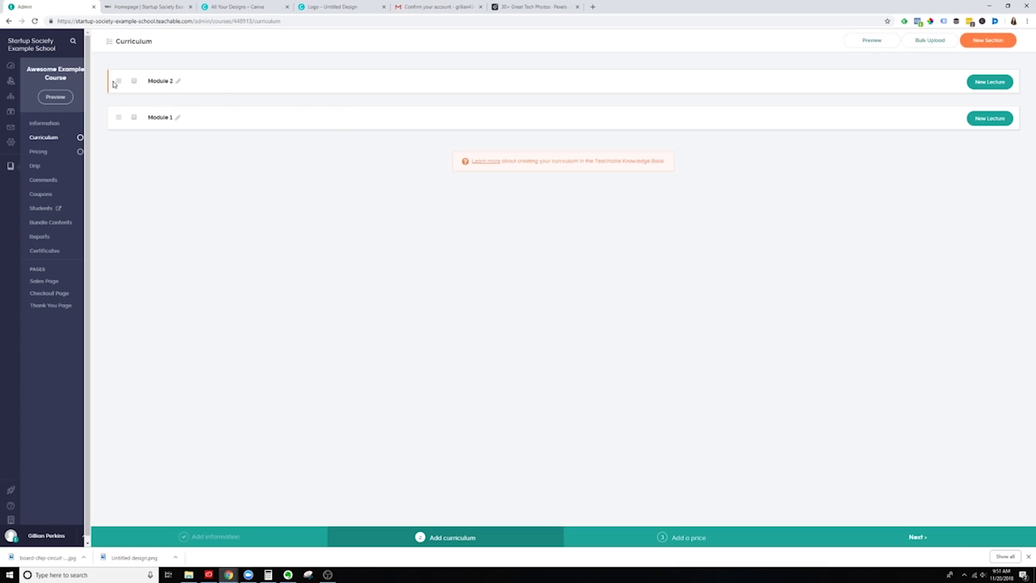
pyautogui.moveTo(119, 81); pyautogui.dragTo(118, 136)
# Add another section named Module 3 to the curriculum
pyautogui.click(992, 43)
pyautogui.click(815, 103)
pyautogui.write('Moc')
pyautogui.write('ule 3')
pyautogui.click(979, 142)
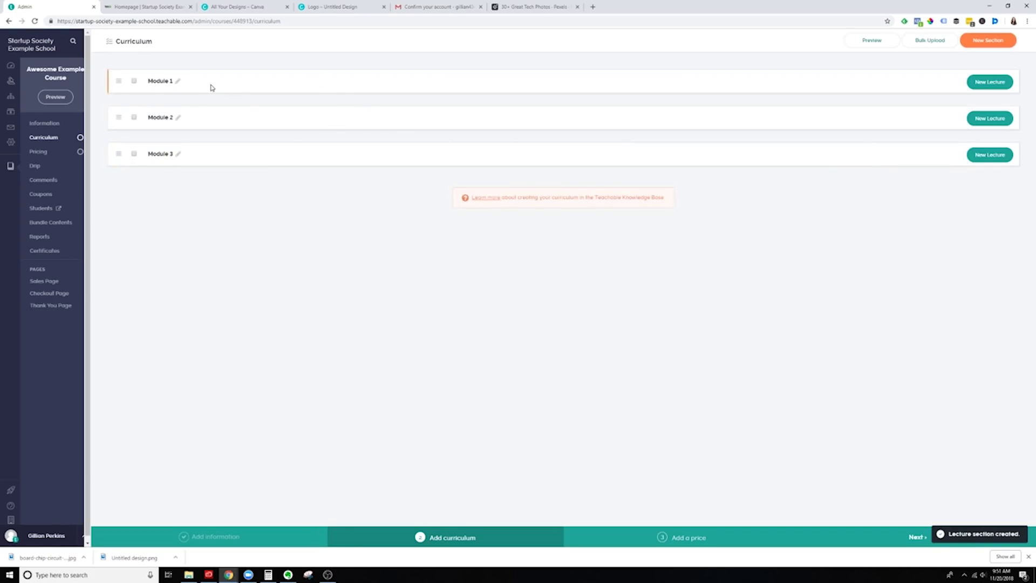
# Add a lecture to Module 1 and name it "Lesson 1 - Getting Started"
pyautogui.click(997, 87)
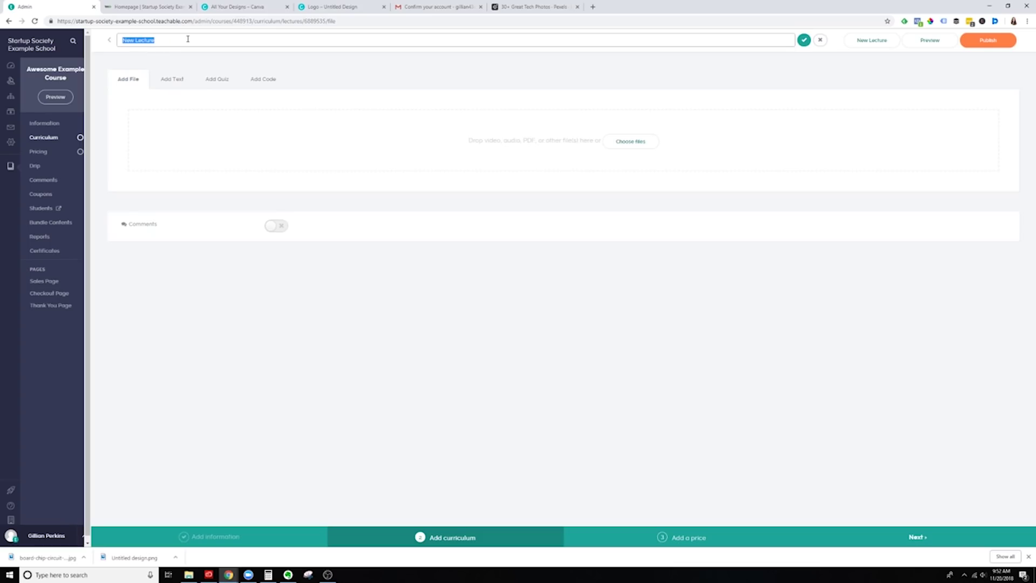
pyautogui.write('Lesson 1 - Getting Started')
pyautogui.click(803, 42)
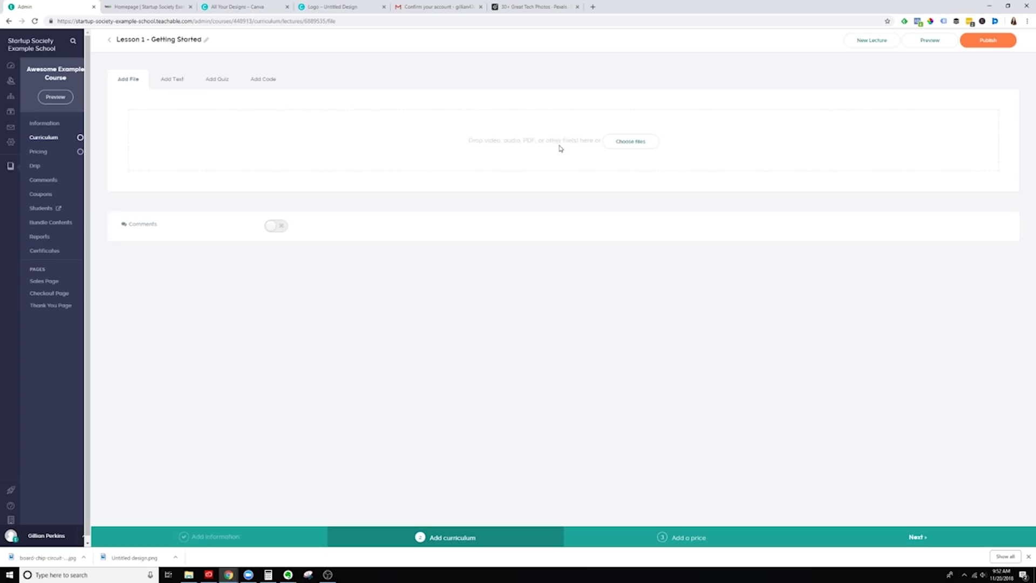
# Look through the lecture's content options for text, quiz, code and file
pyautogui.click(173, 80)
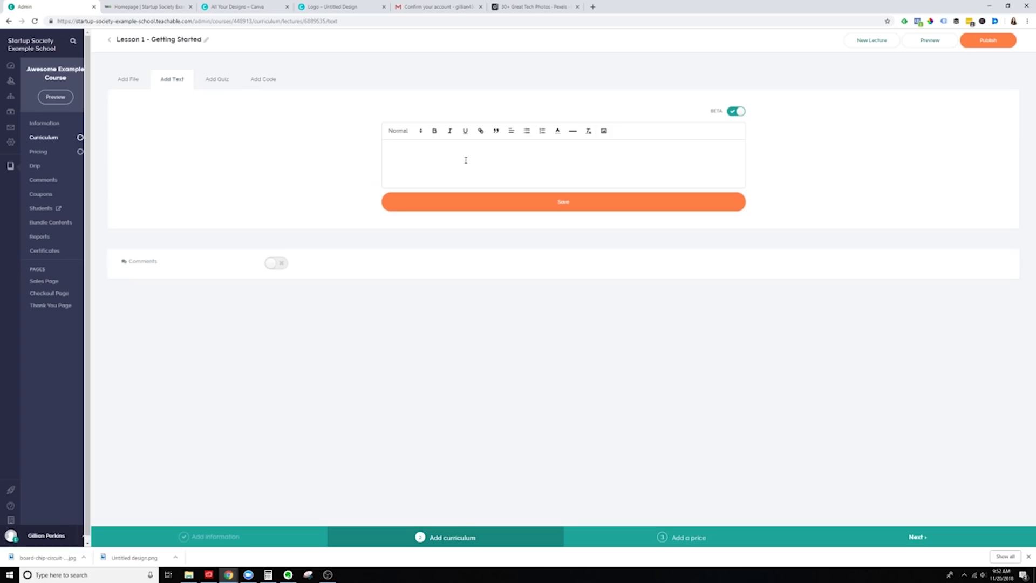
pyautogui.click(219, 81)
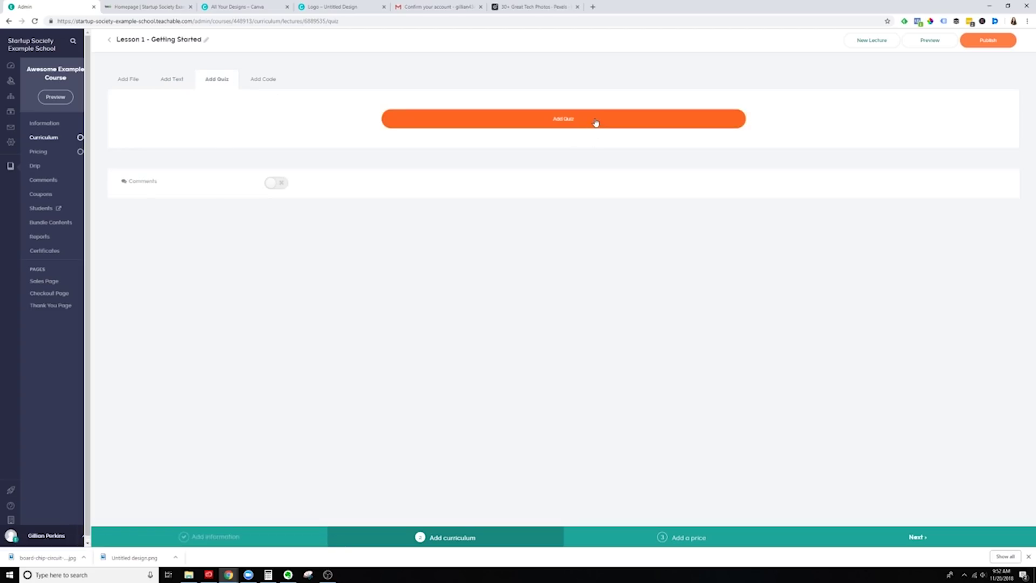
pyautogui.click(271, 79)
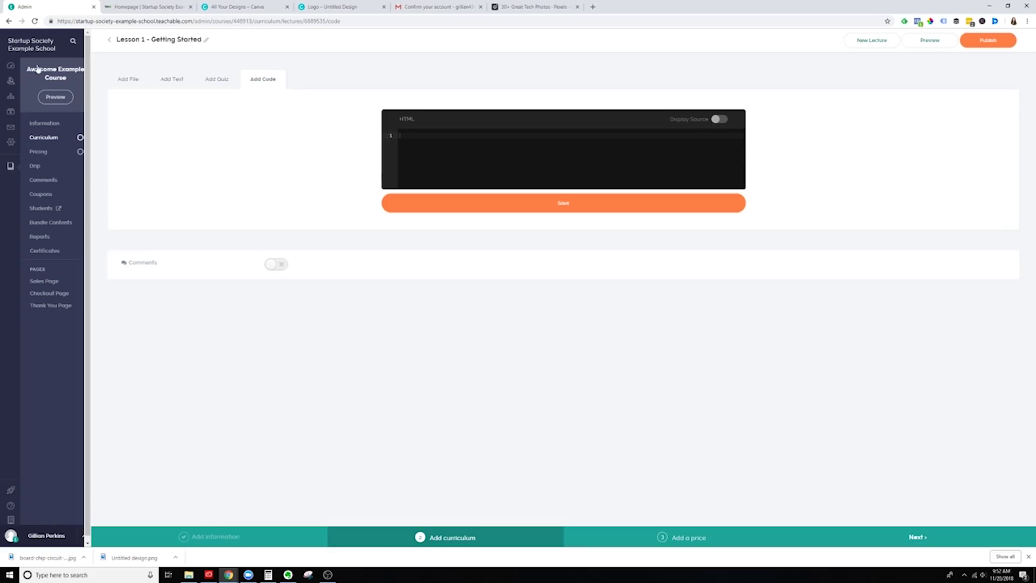
pyautogui.click(133, 80)
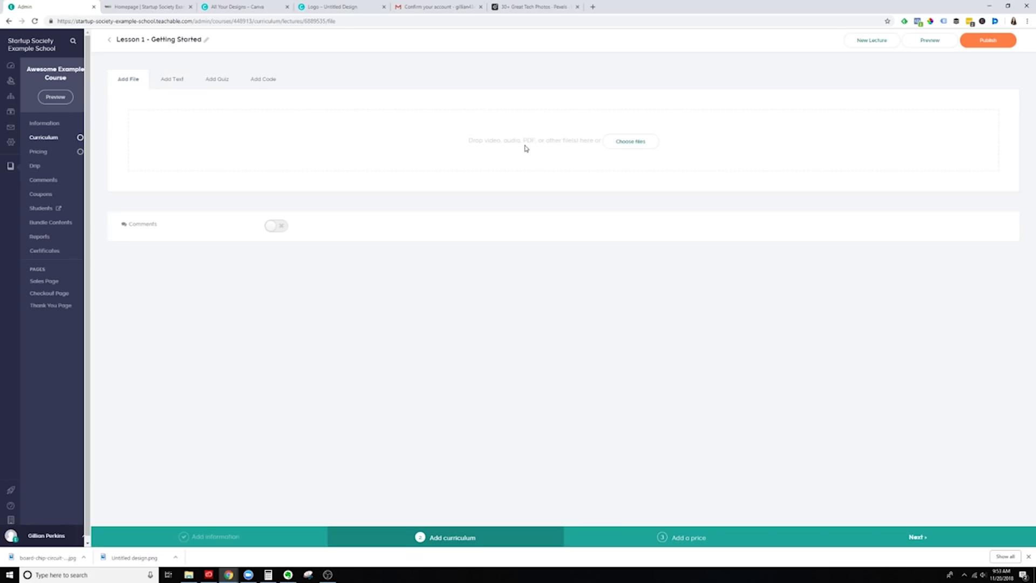
pyautogui.click(173, 78)
# Upload the video CCA M3L1.mp4 from the computer's Videos folder to the lecture
pyautogui.click(642, 142)
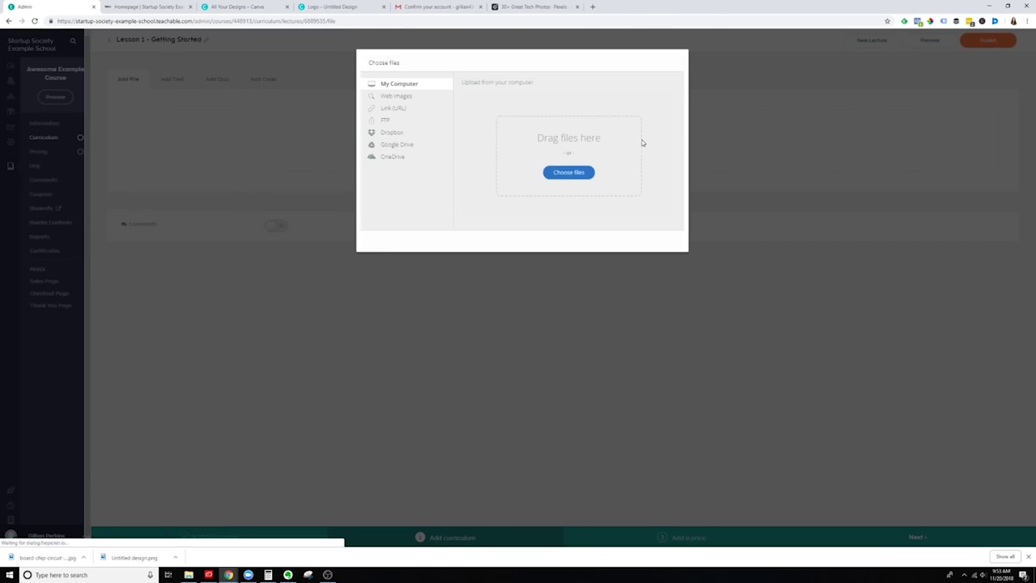
pyautogui.click(572, 172)
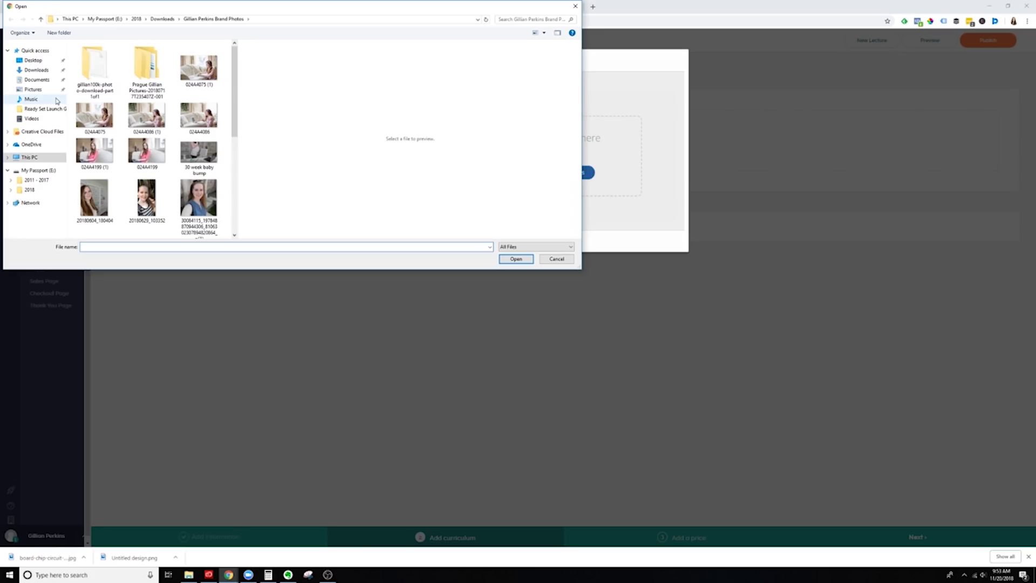
pyautogui.click(28, 119)
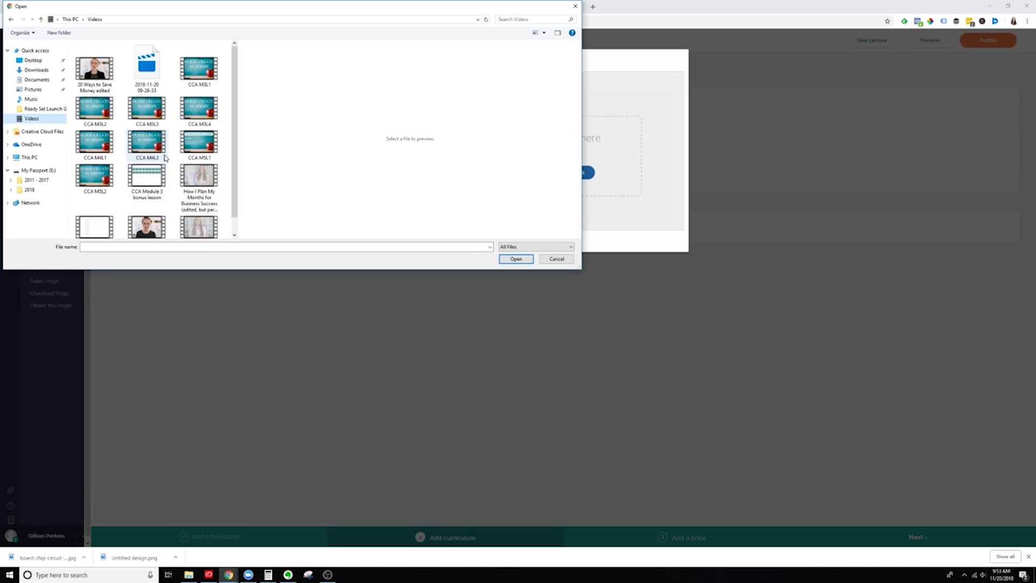
pyautogui.click(203, 74)
pyautogui.click(516, 259)
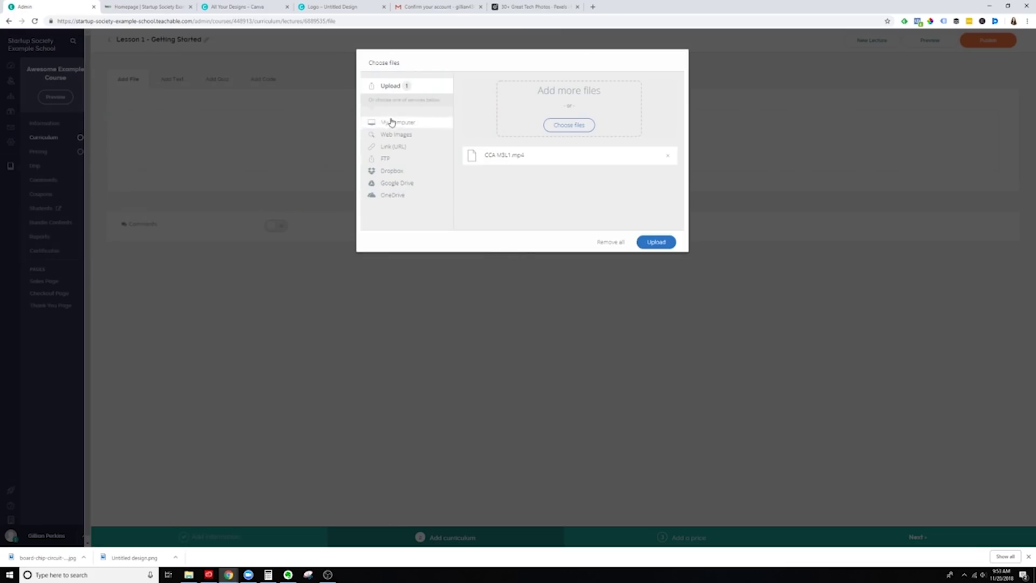
pyautogui.click(664, 237)
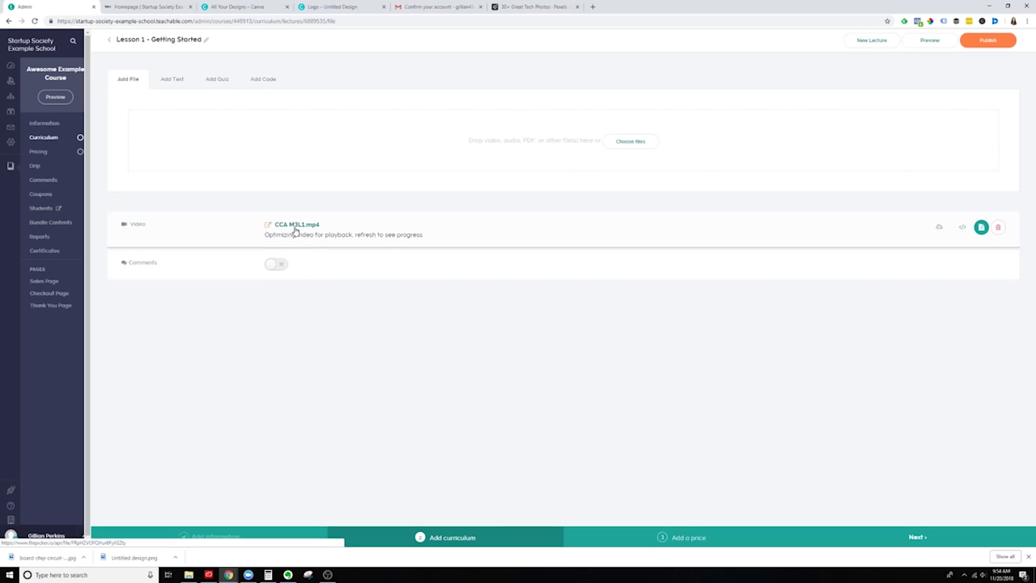
# Upload the PDF "CCA 4.1 Course Platform Comparison Guide" from the Downloads folder to the lecture
pyautogui.click(621, 144)
pyautogui.click(566, 171)
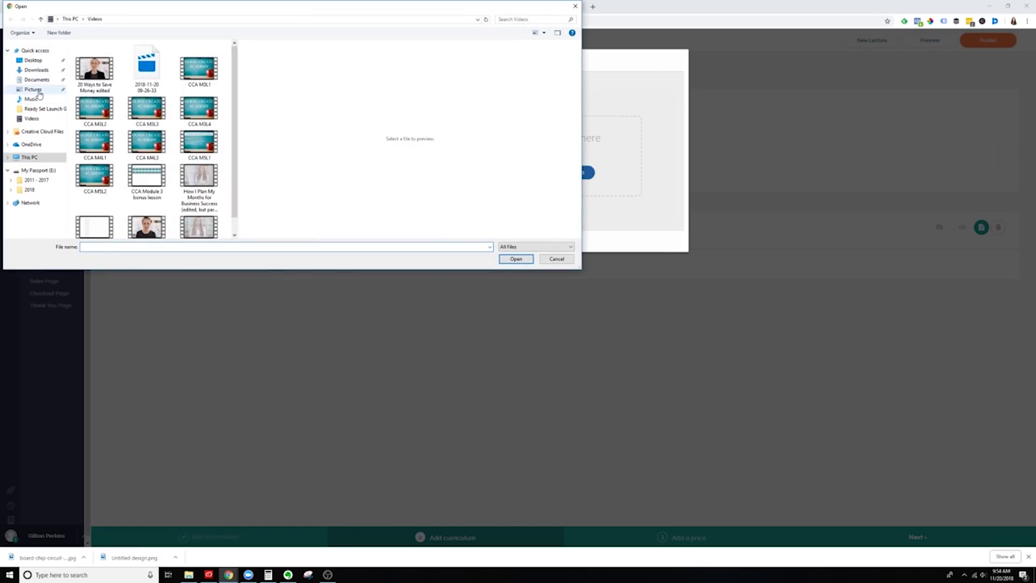
pyautogui.click(38, 70)
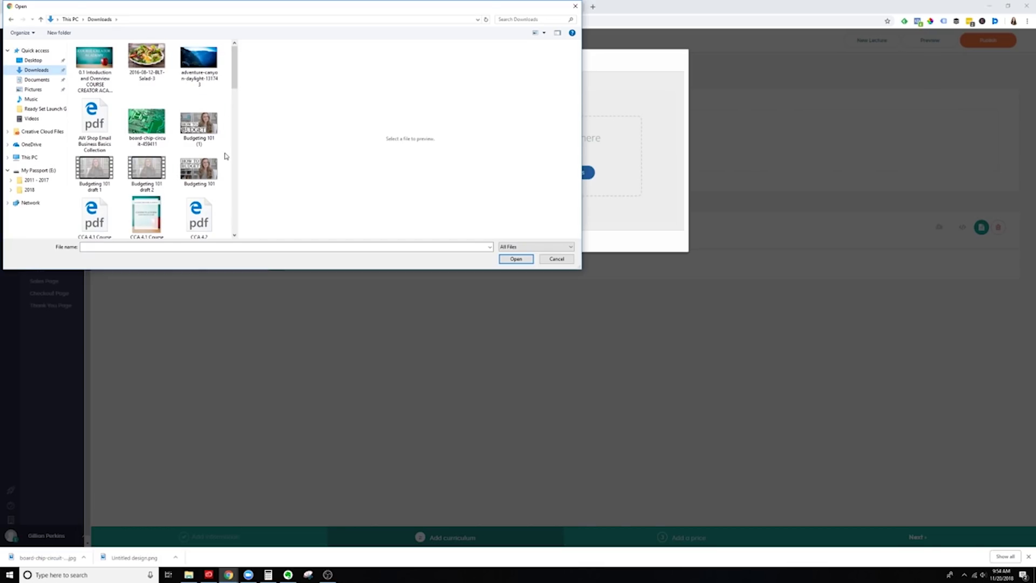
pyautogui.scroll(-2, 226, 156)
pyautogui.click(85, 129)
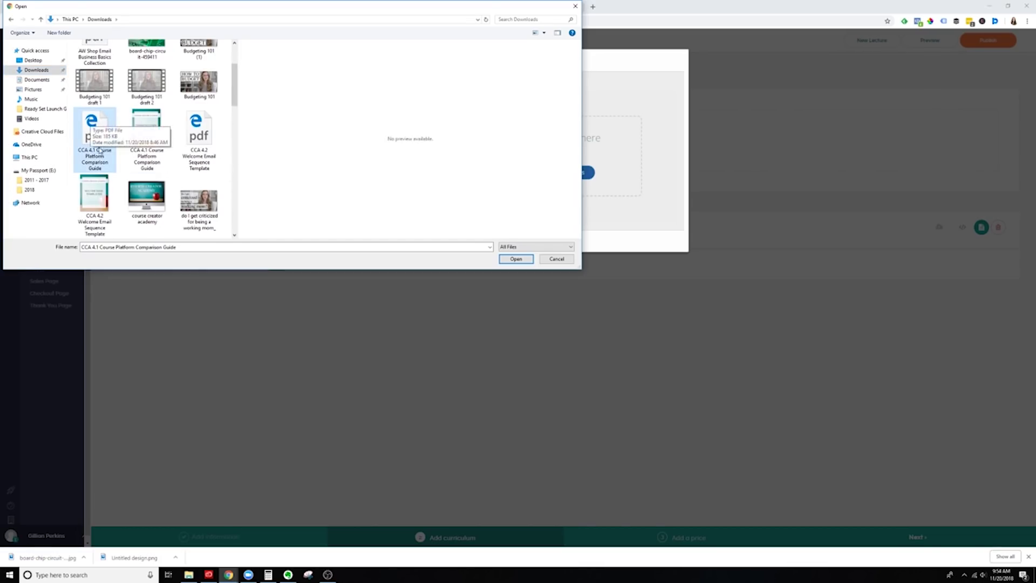
pyautogui.click(516, 258)
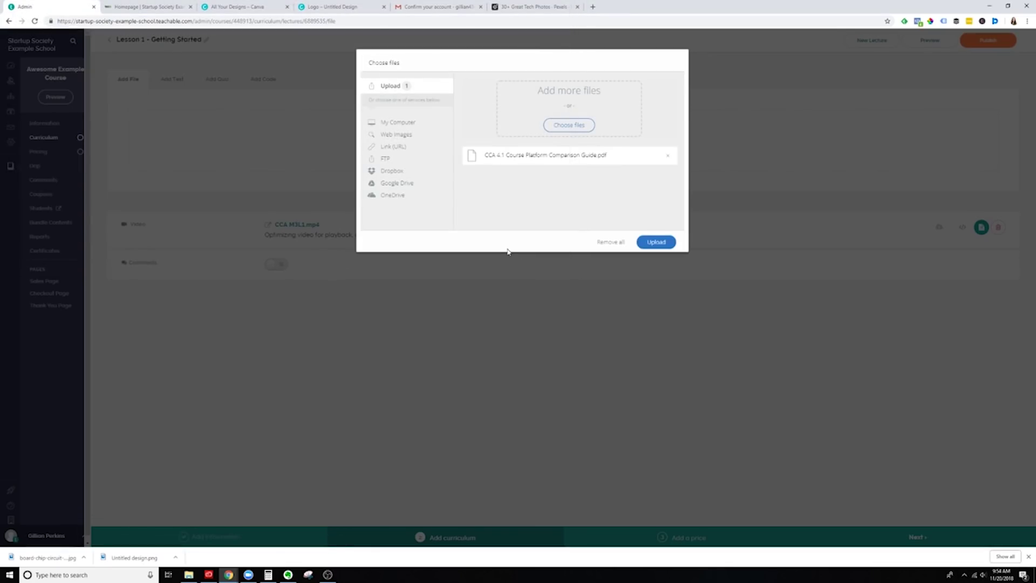
pyautogui.click(662, 247)
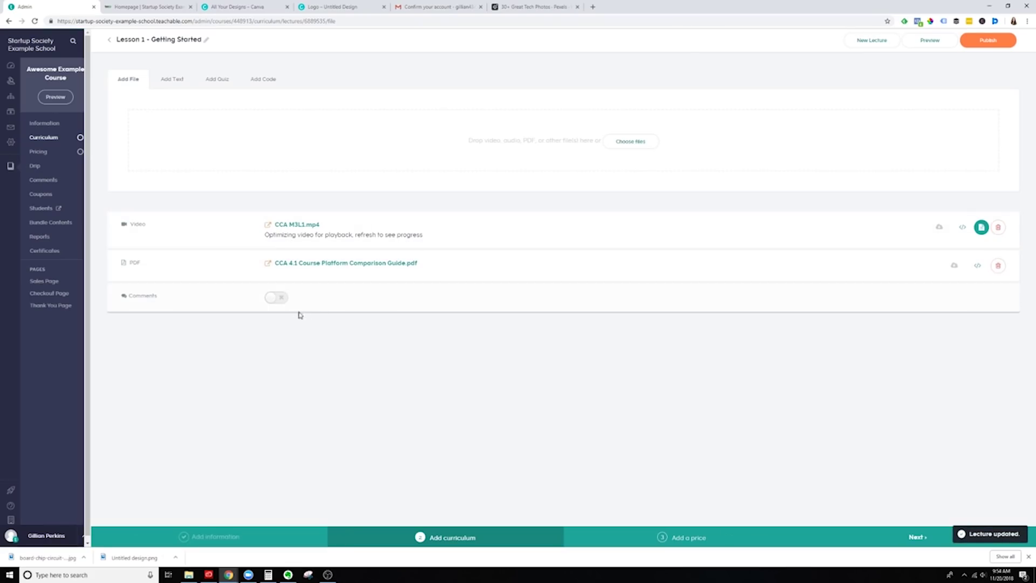
# Enable comments on the lecture and add the text "This is a detailed explanation of what this amazing lesson is all about"
pyautogui.click(275, 299)
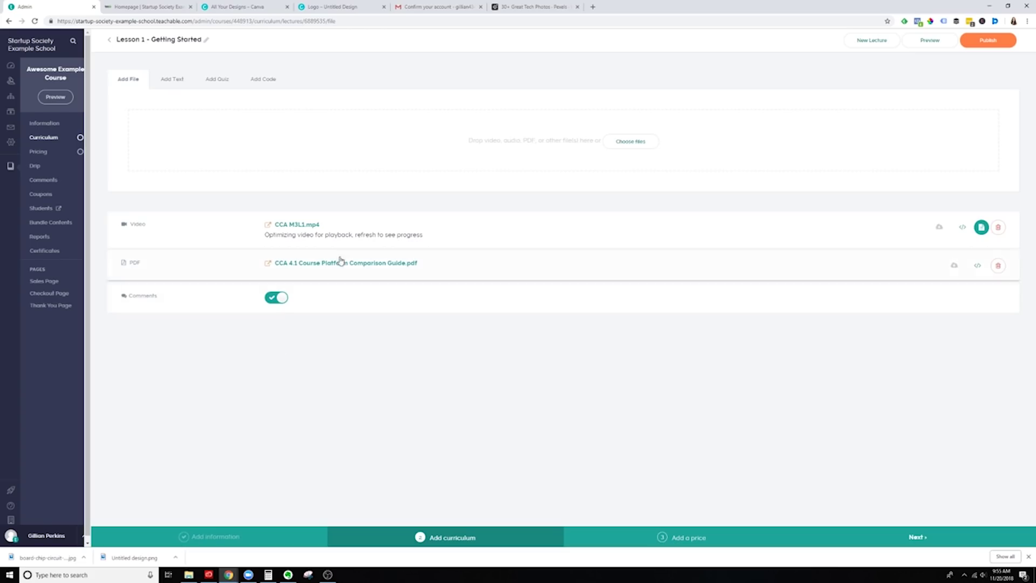
pyautogui.click(177, 82)
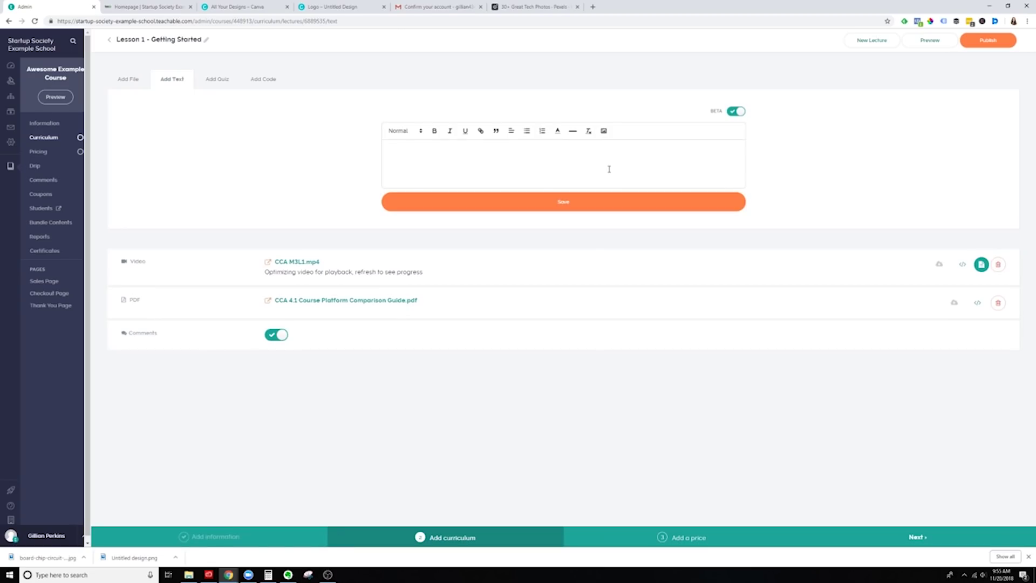
pyautogui.write('This is a detailed explanation of what this amazing lesson is all about')
pyautogui.click(568, 208)
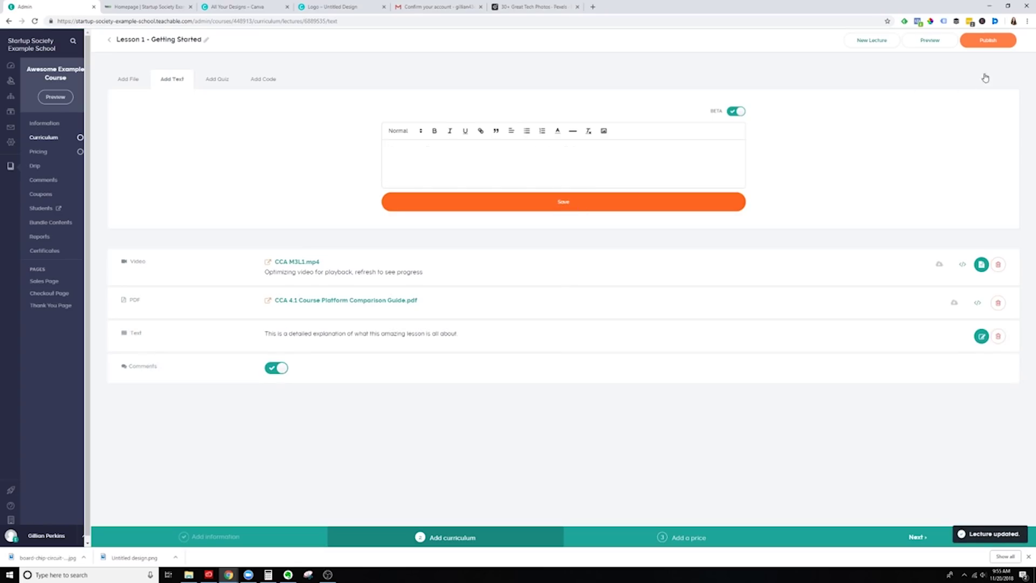
# Publish the Getting Started lecture and preview its page as a student sees it
pyautogui.click(991, 44)
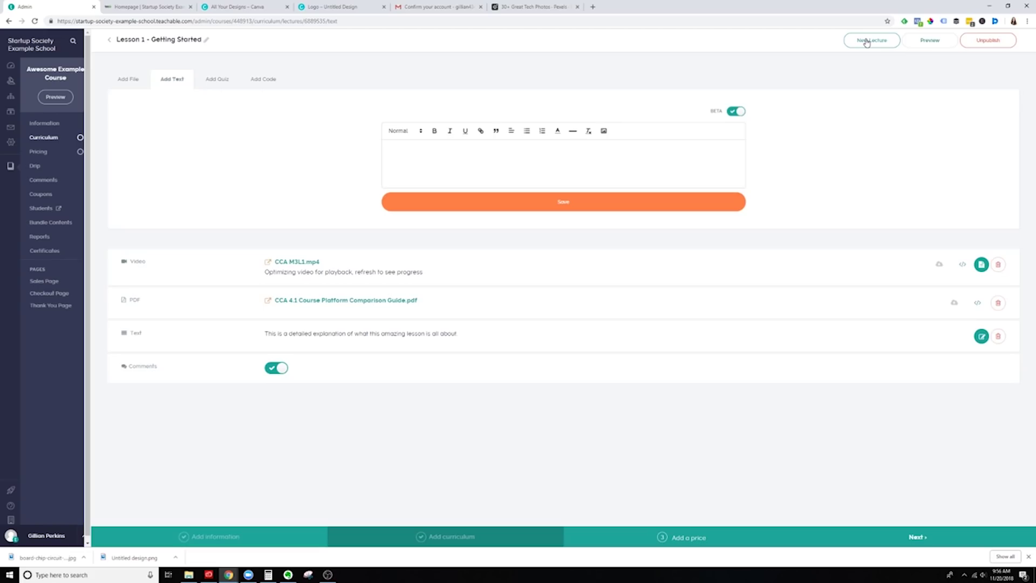
pyautogui.click(935, 47)
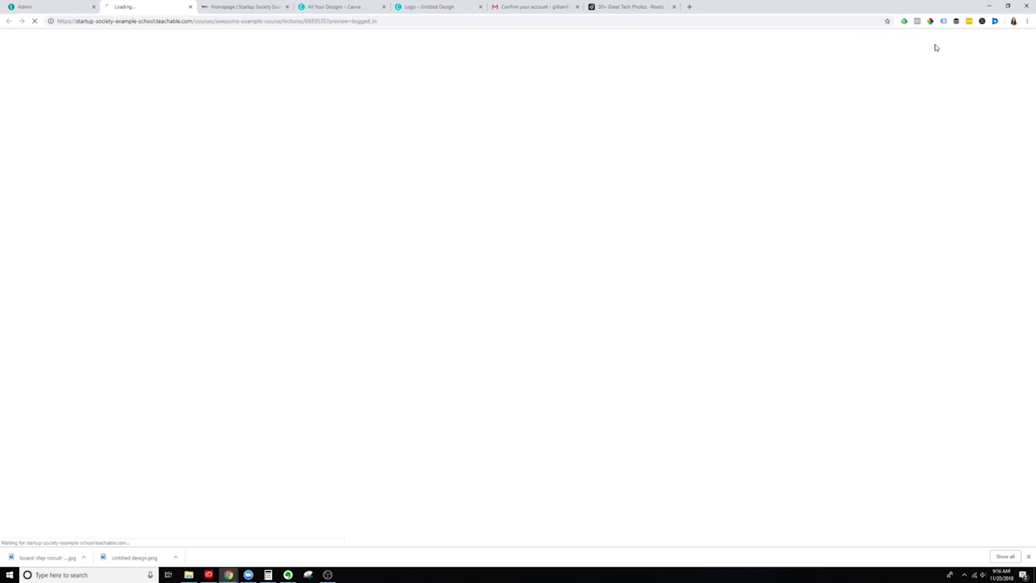
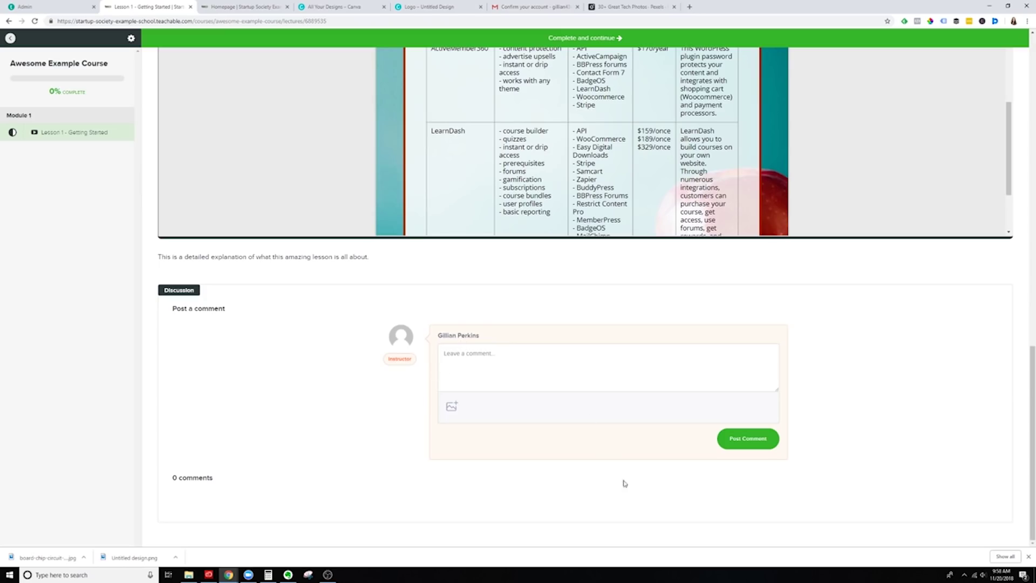
pyautogui.scroll(8, 1015, 362)
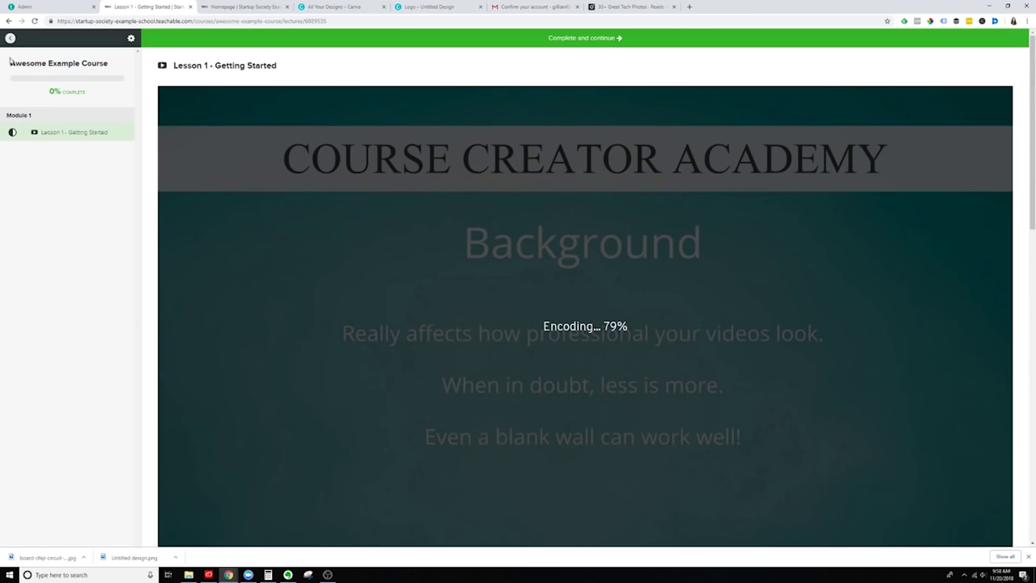
# Return to the course curriculum in the admin area and add a new lecture to Module 2
pyautogui.click(39, 8)
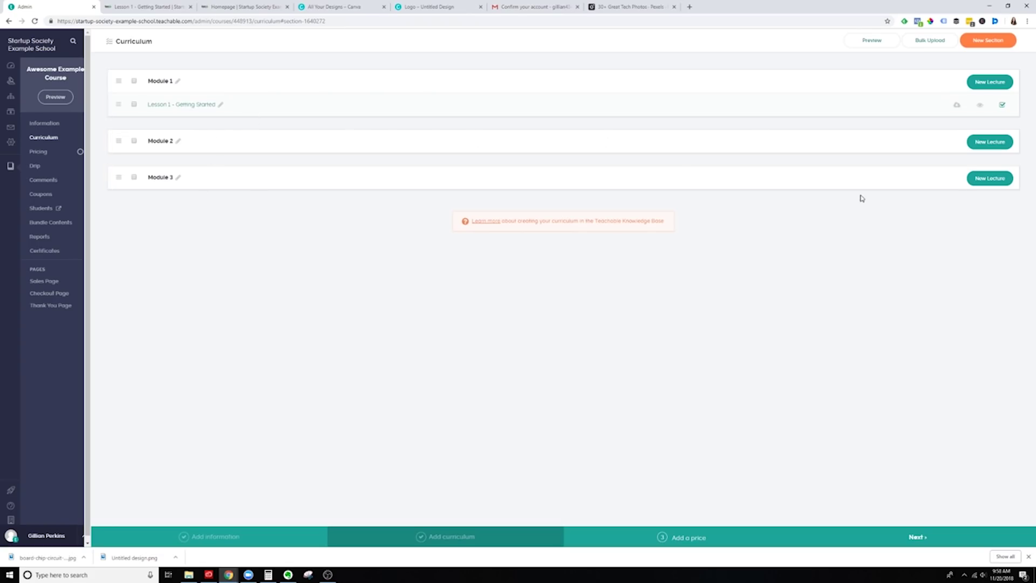
pyautogui.click(983, 145)
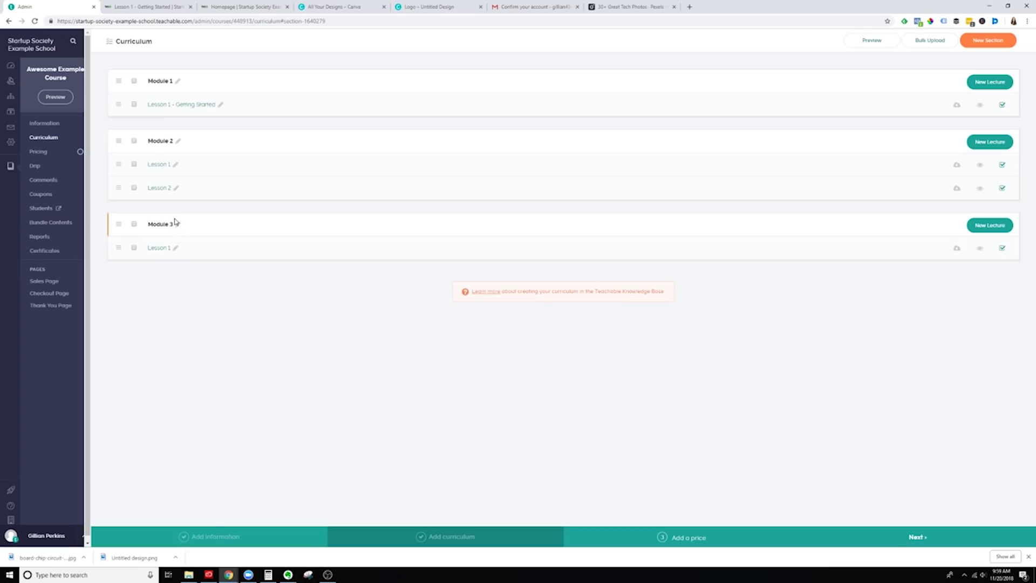
# Enable downloads for Lesson 1 of Module 2 and make Lesson 1 - Getting Started in Module 1 a free preview
pyautogui.click(958, 167)
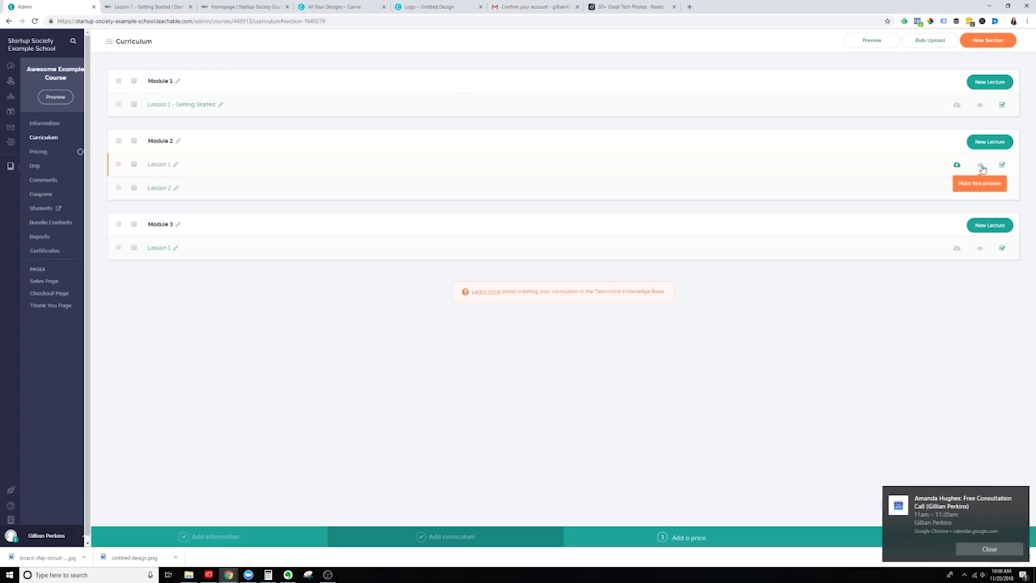
pyautogui.click(981, 105)
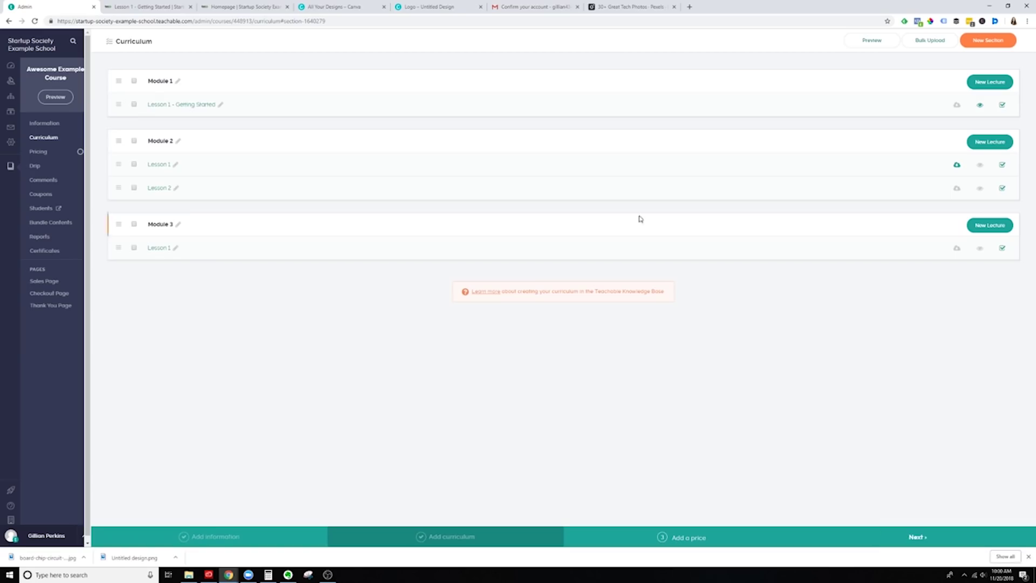
# Preview the course as a student, viewing the Your Instructor page and the Class Curriculum
pyautogui.click(884, 48)
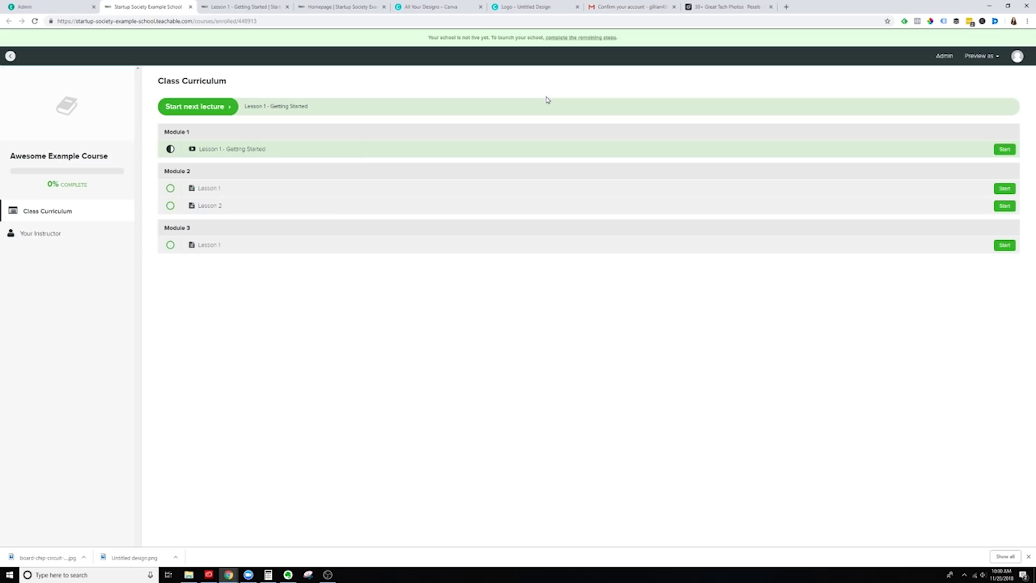
pyautogui.click(54, 236)
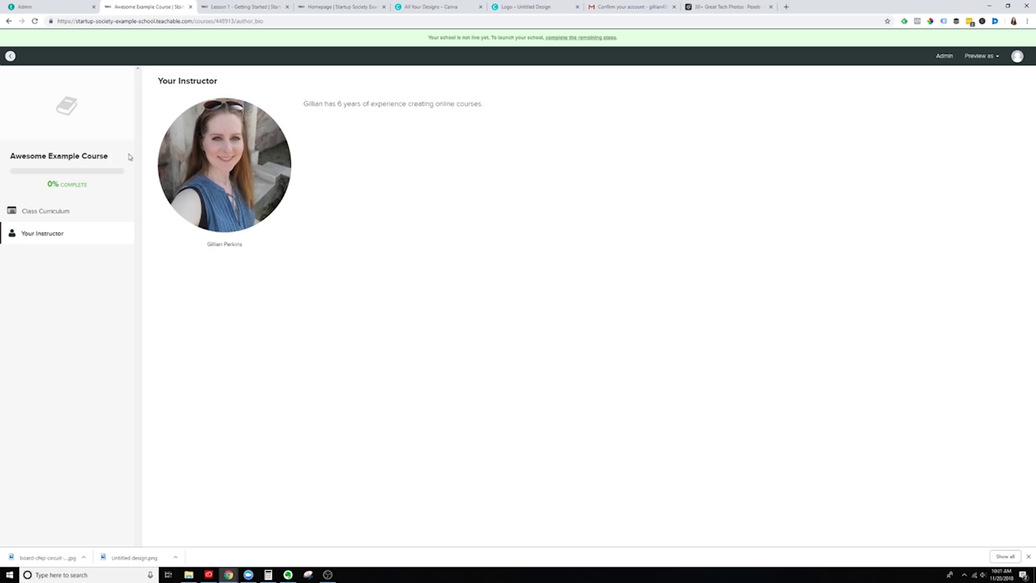
pyautogui.click(57, 216)
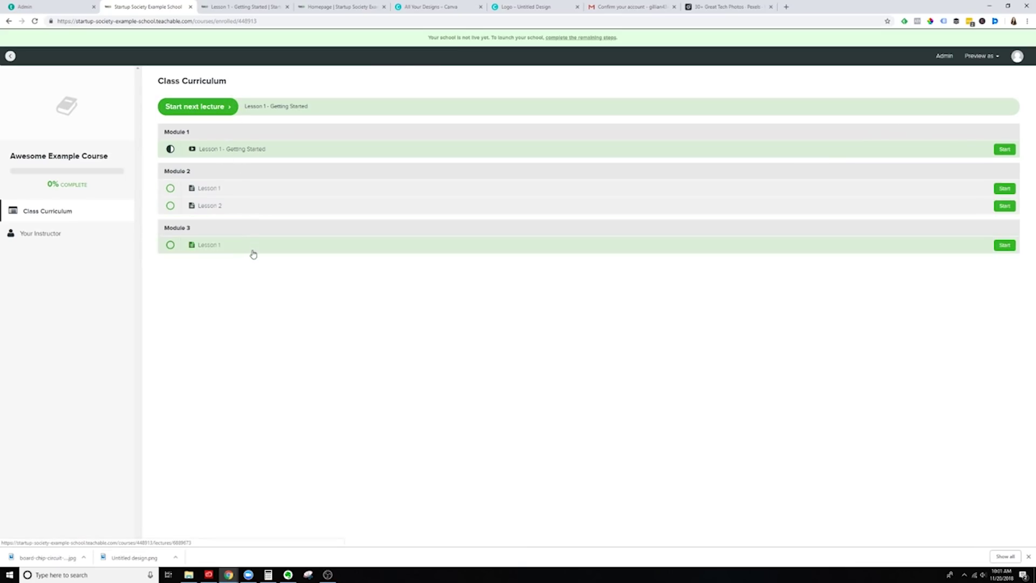
# View the Getting Started lecture and Module 2's Lesson 1 in the student preview, and mark Getting Started complete to check the progress tracking
pyautogui.click(1023, 148)
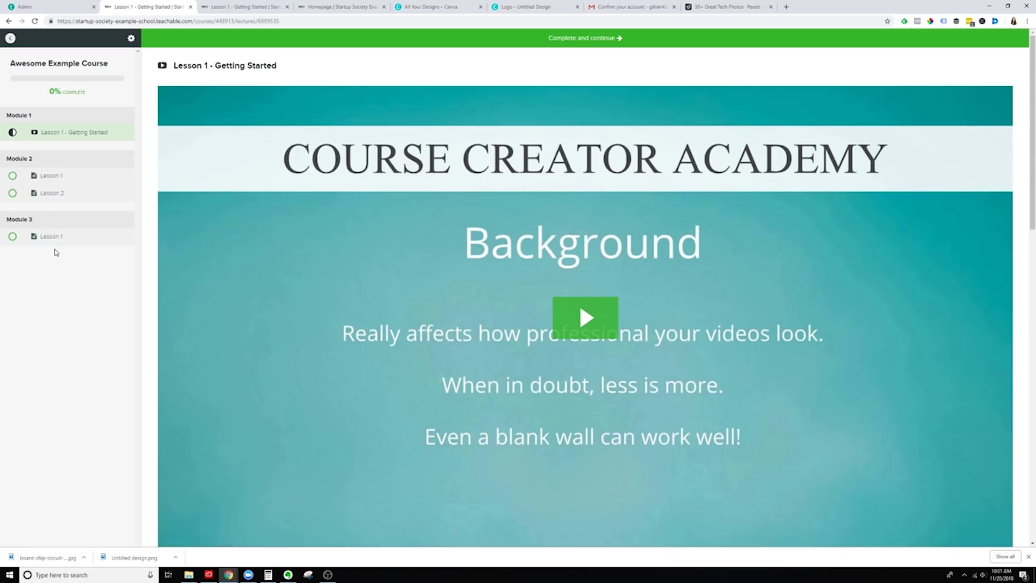
pyautogui.click(67, 179)
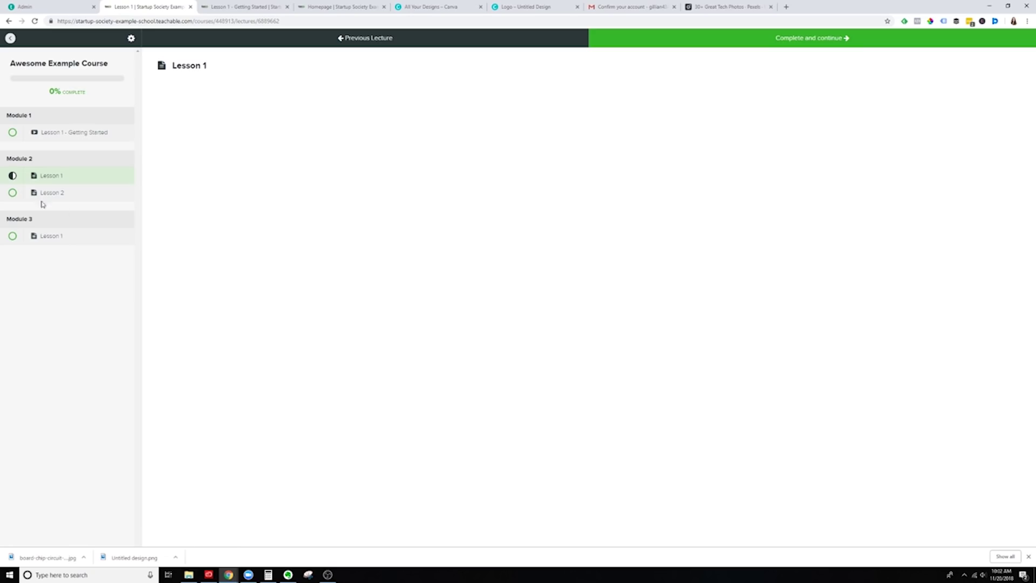
pyautogui.click(33, 136)
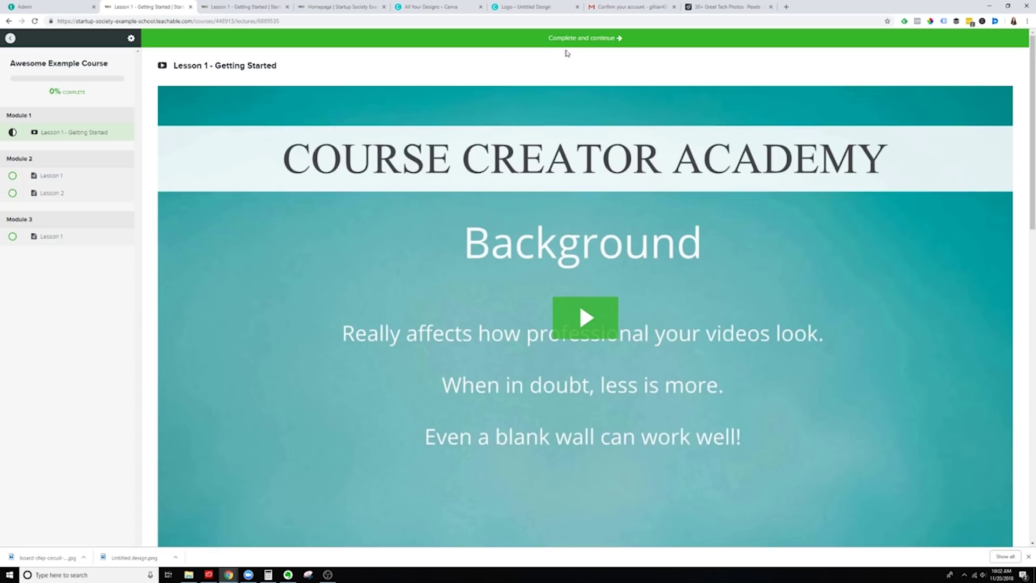
pyautogui.click(606, 41)
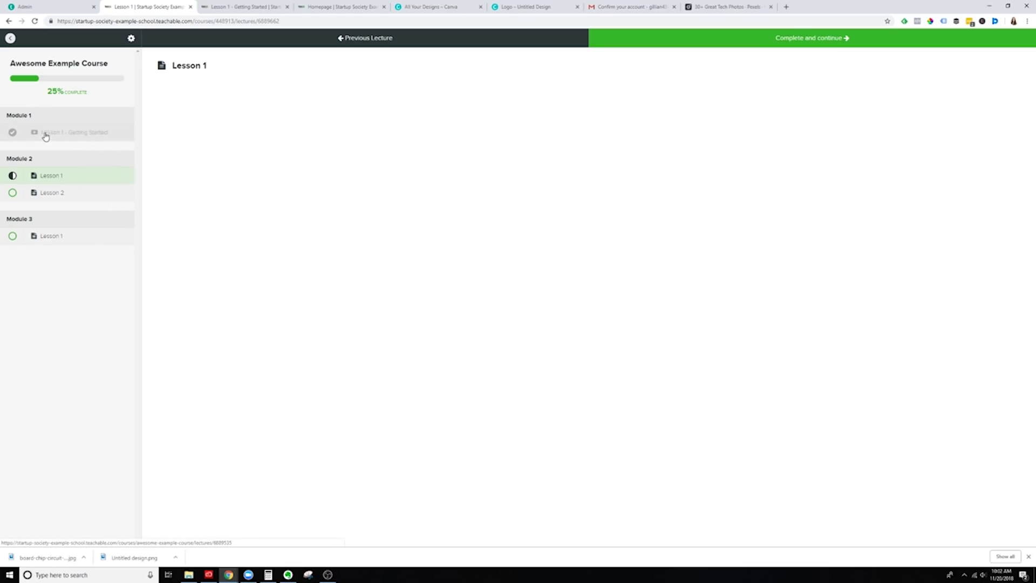
pyautogui.click(79, 139)
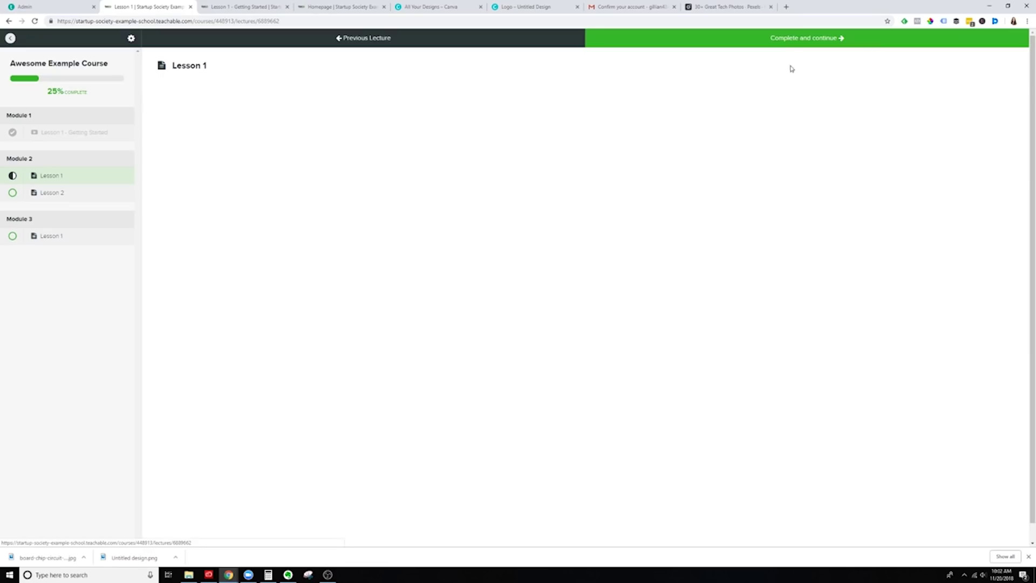
# Return from the student preview to the course curriculum in the admin area
pyautogui.click(52, 6)
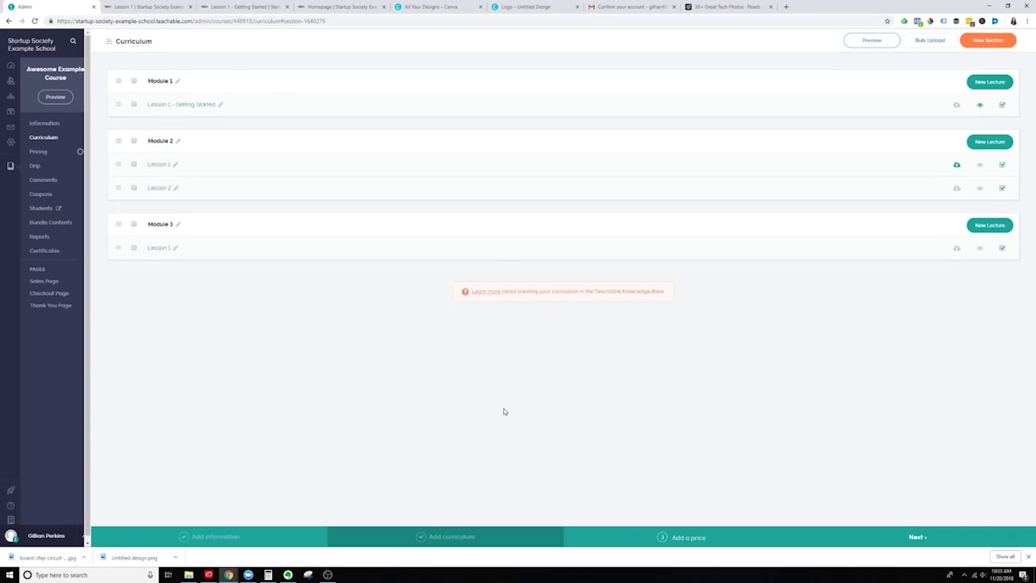
pyautogui.click(39, 97)
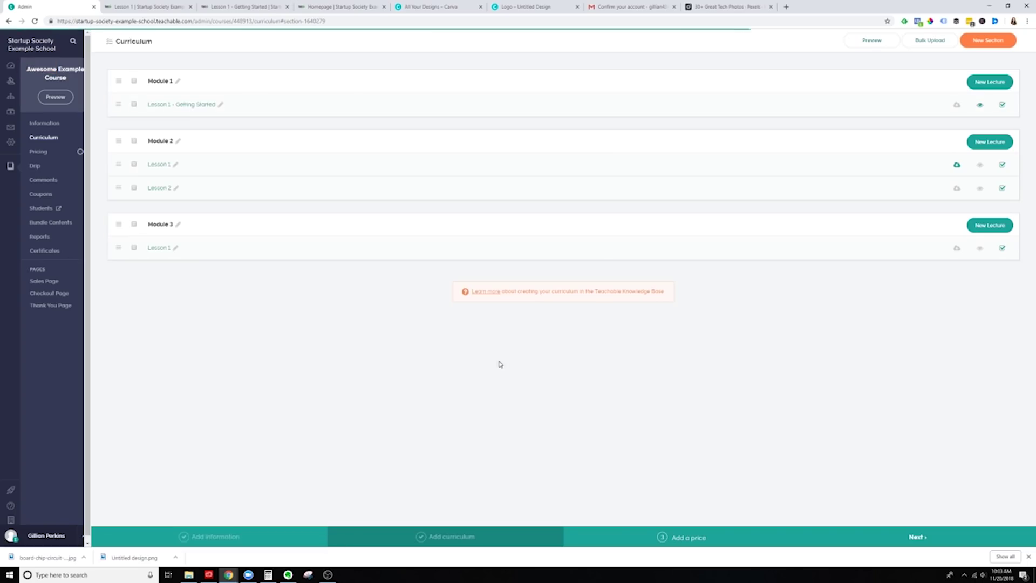